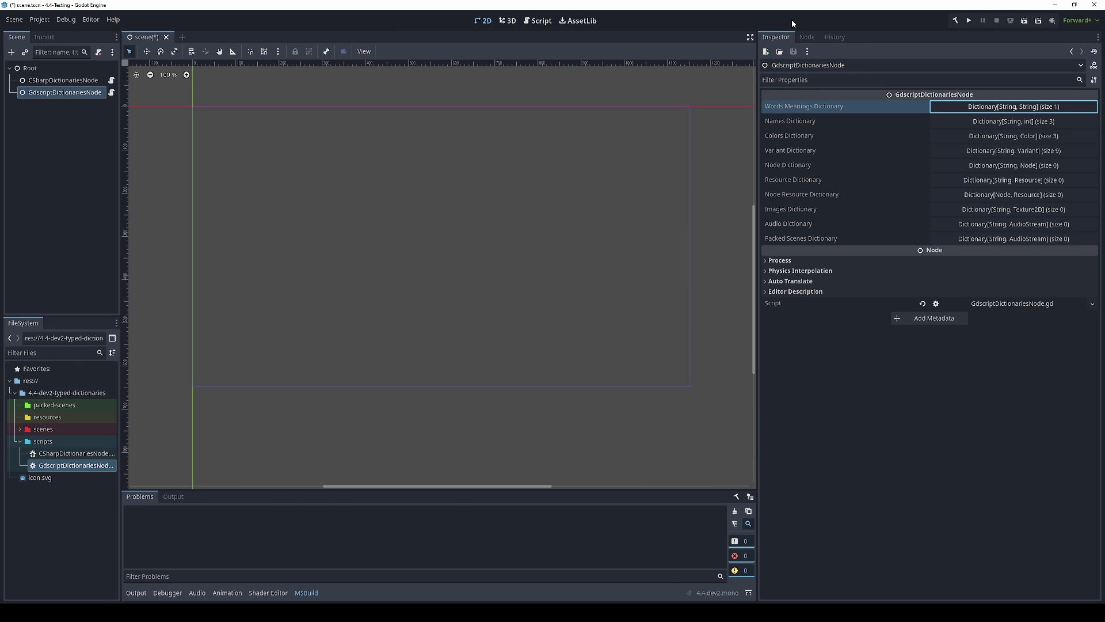
Save the scene and open GdscriptDictionariesNode.gd in the Script editor with Ctrl+F3
key(ctrl+s)
key(ctrl+F3)
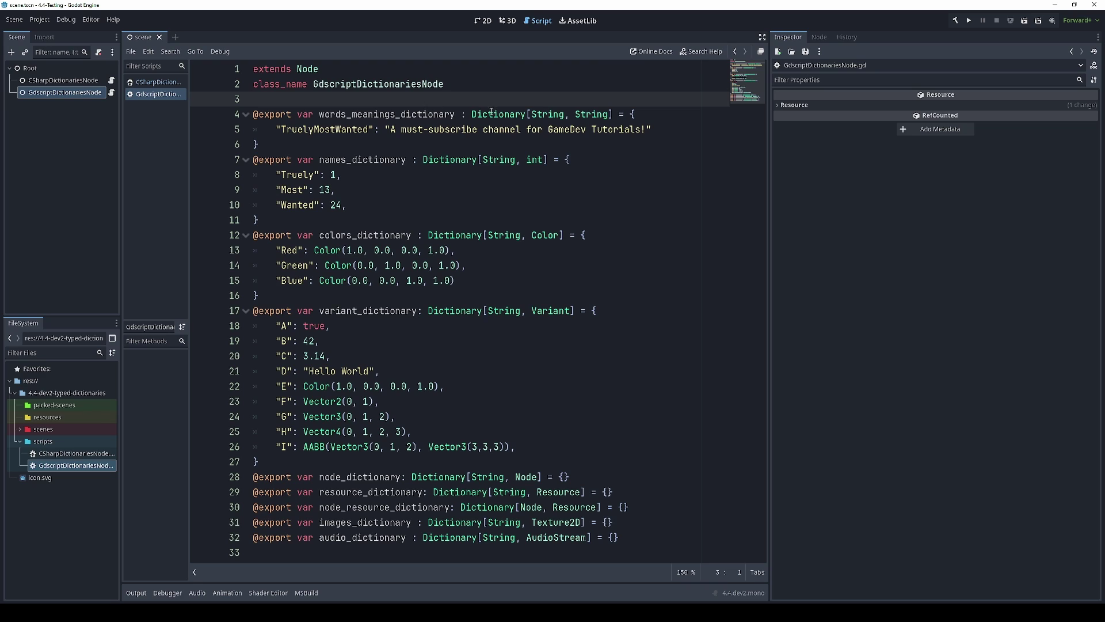
drag(471, 114, 587, 117)
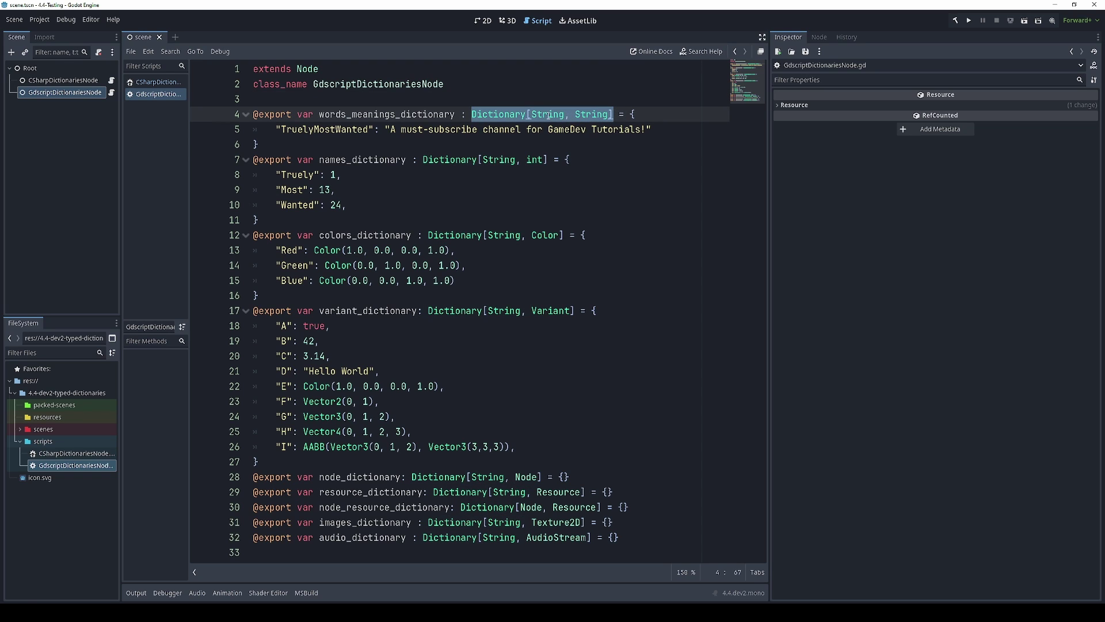
double_click(589, 114)
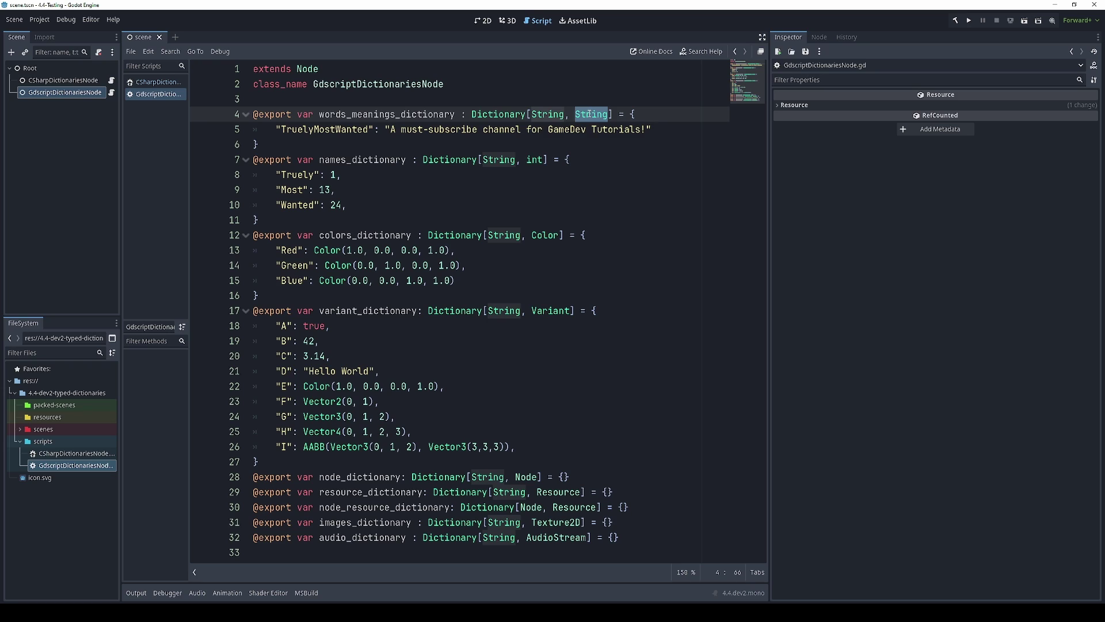
double_click(332, 128)
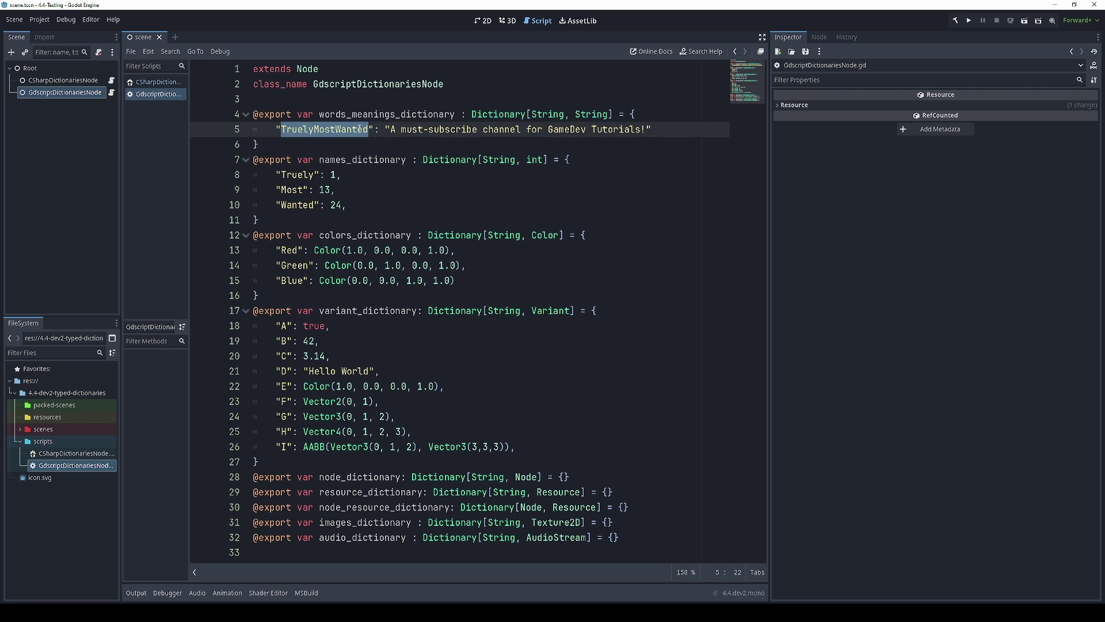
drag(390, 129, 648, 129)
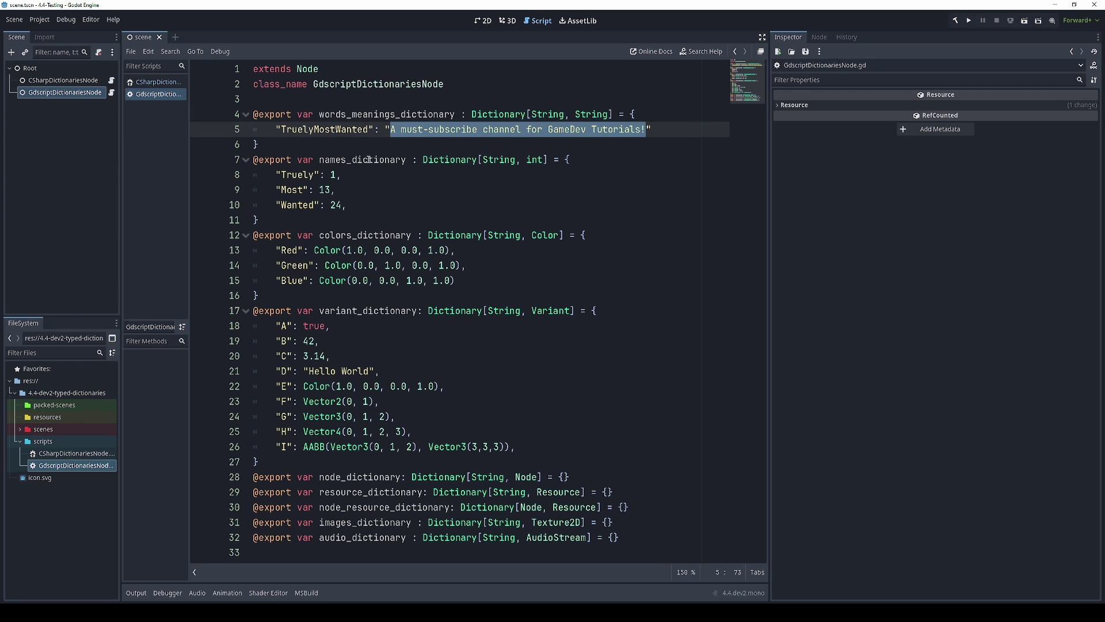
double_click(369, 159)
double_click(501, 162)
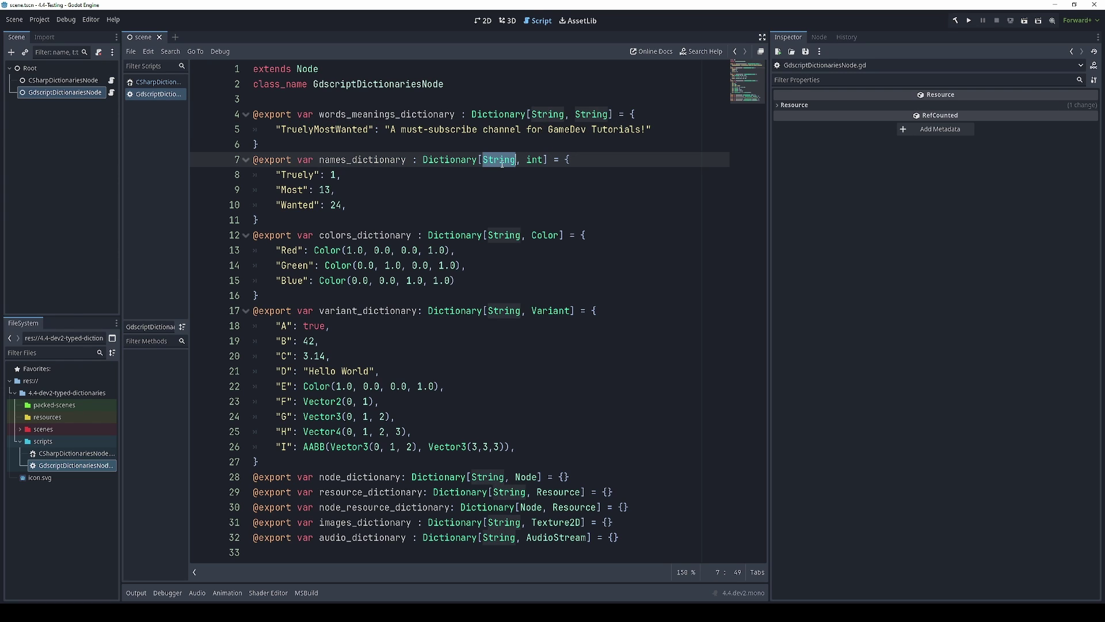
double_click(533, 160)
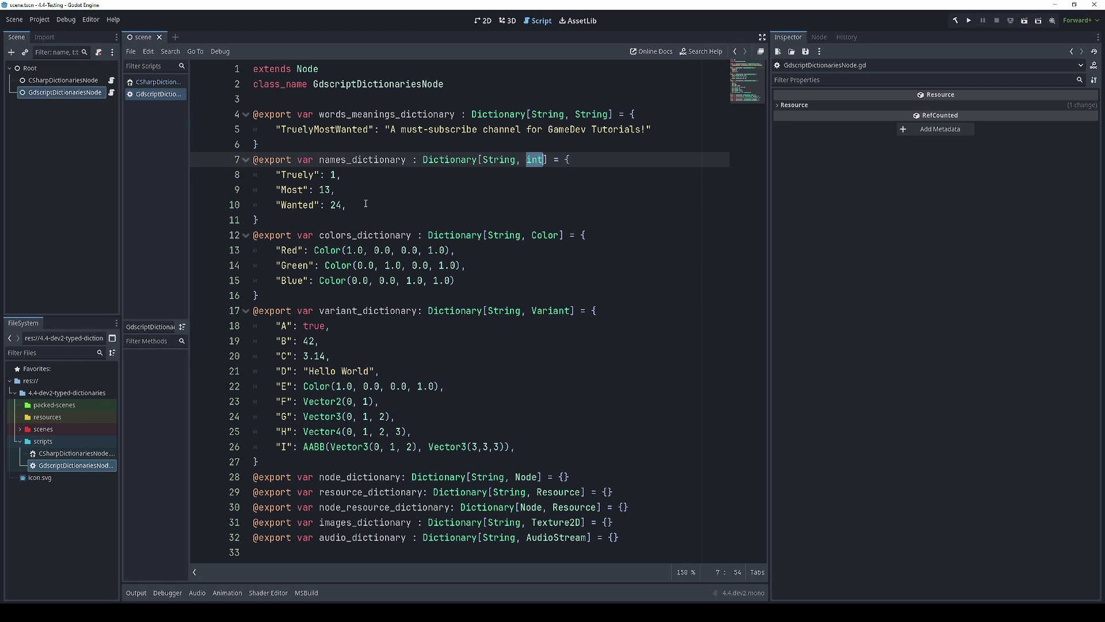
drag(368, 205, 253, 174)
click(502, 235)
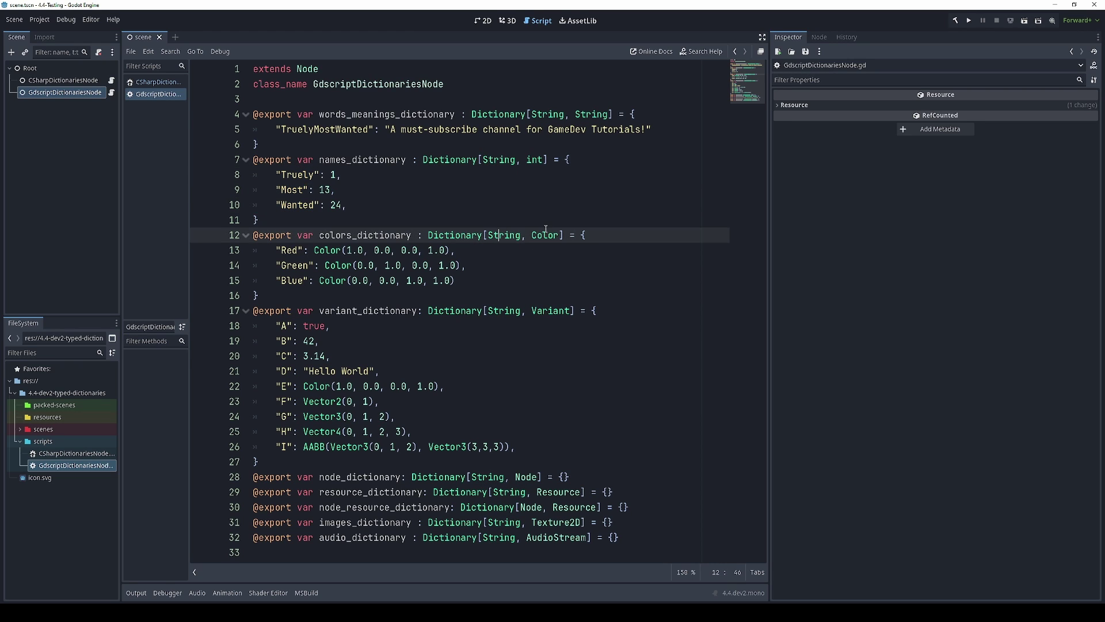
double_click(546, 229)
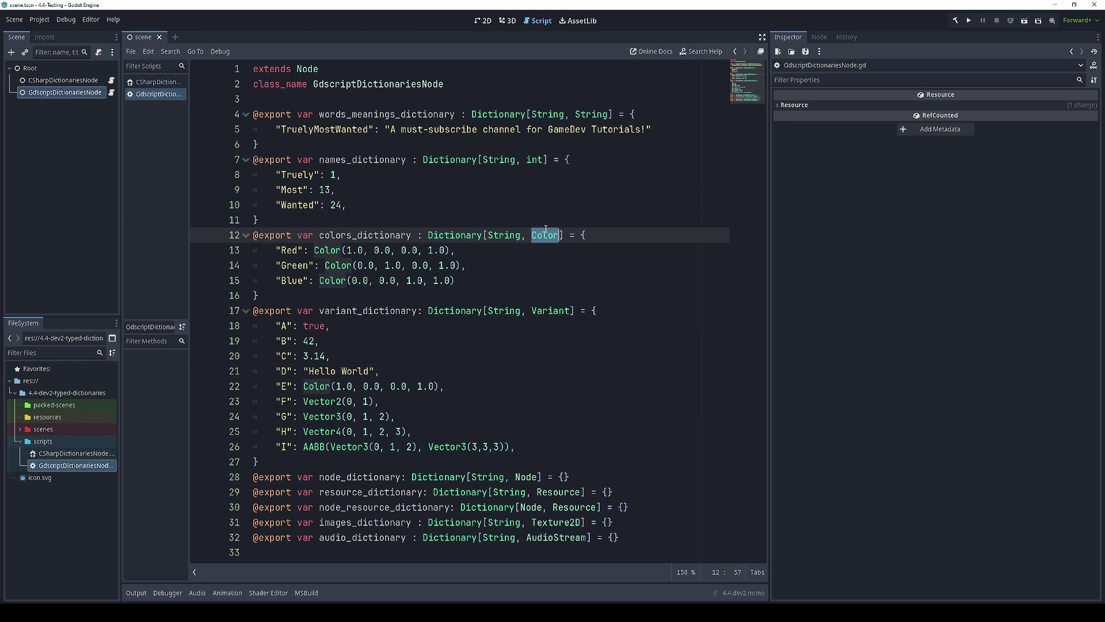
double_click(294, 251)
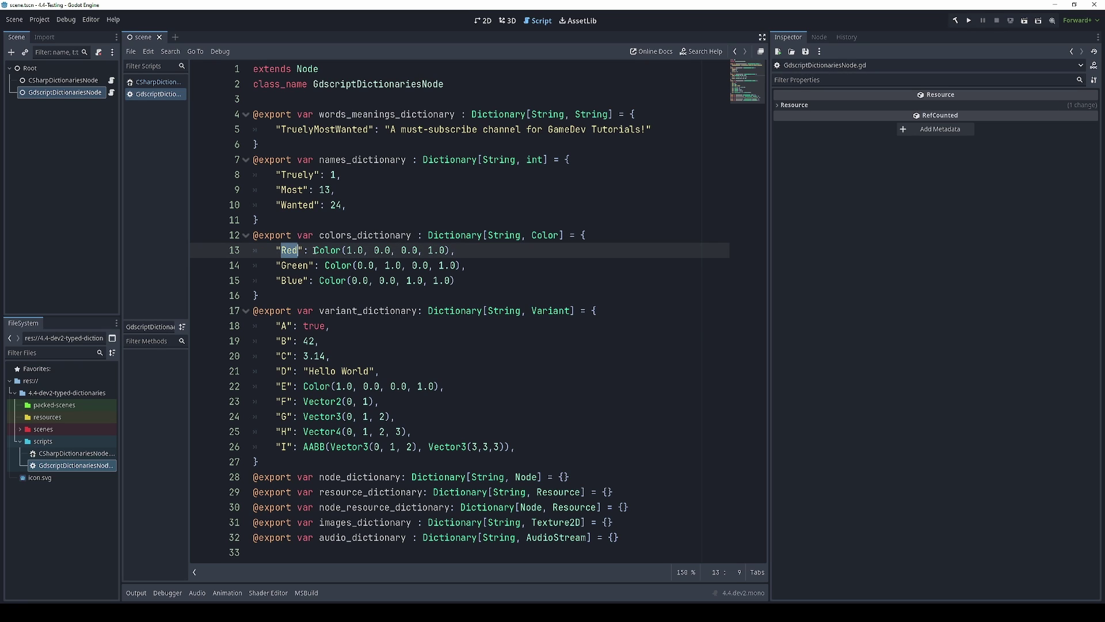
drag(314, 250, 462, 246)
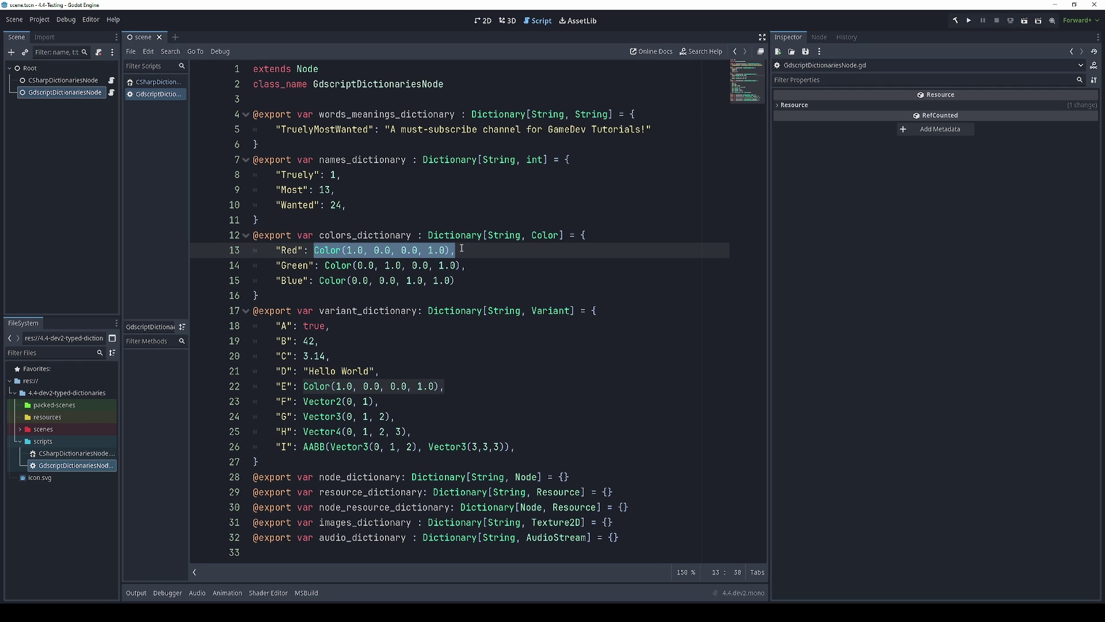
double_click(496, 310)
double_click(553, 311)
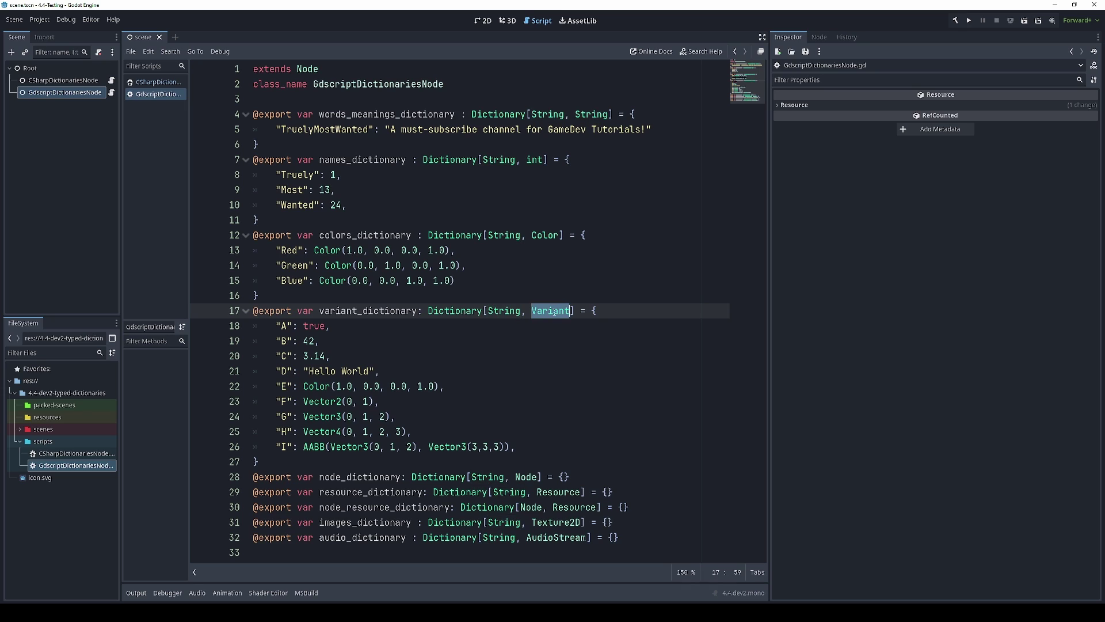
drag(276, 325, 538, 446)
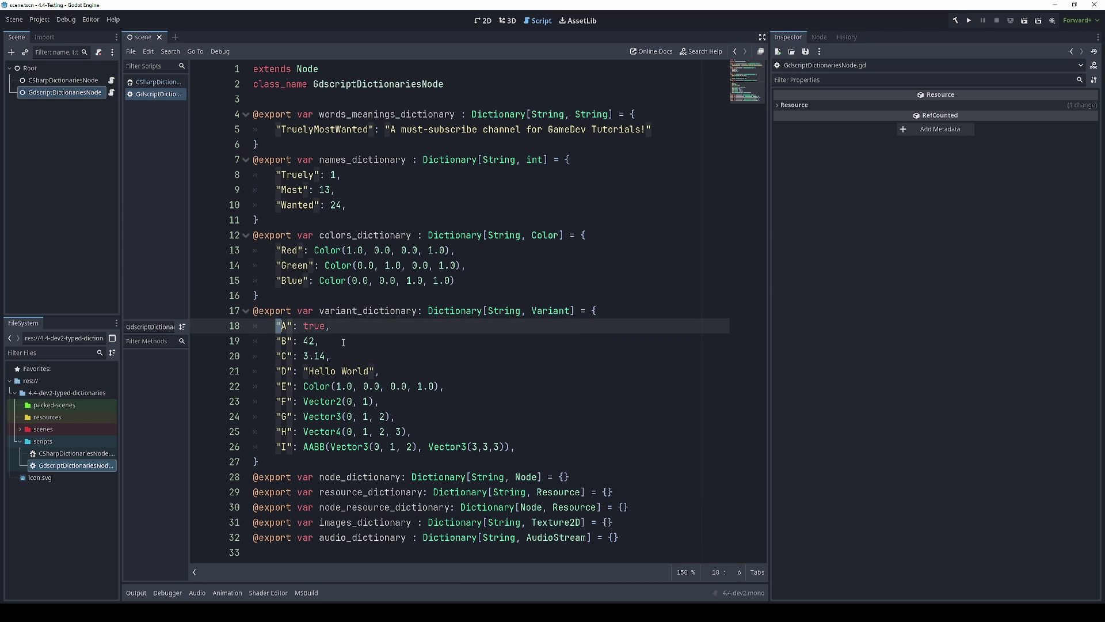
click(537, 445)
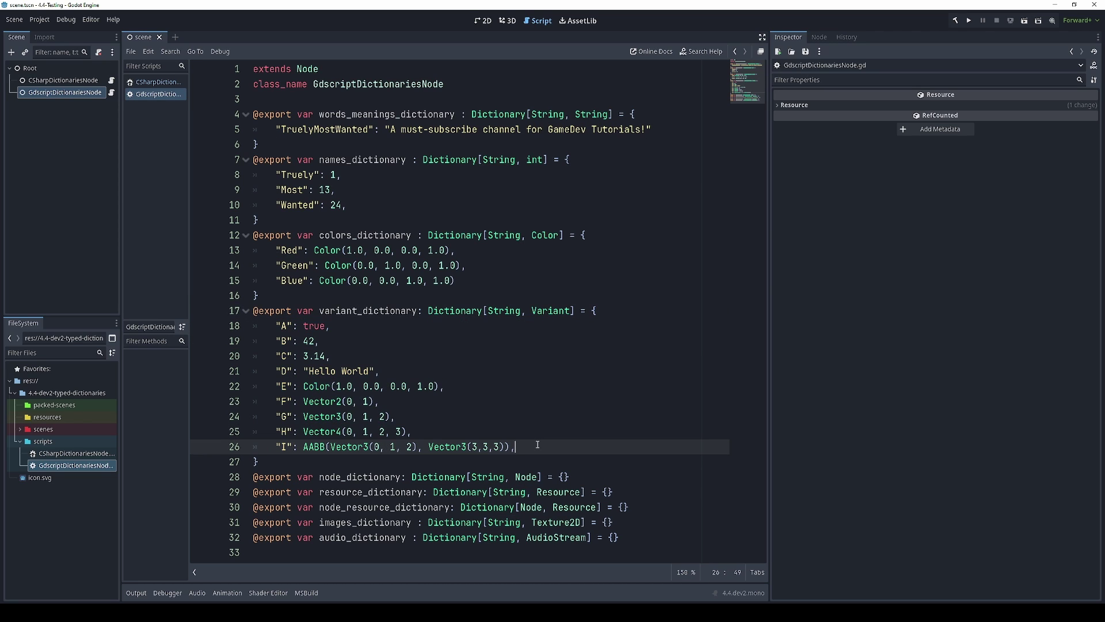
click(303, 327)
drag(303, 340, 379, 371)
drag(303, 386, 445, 385)
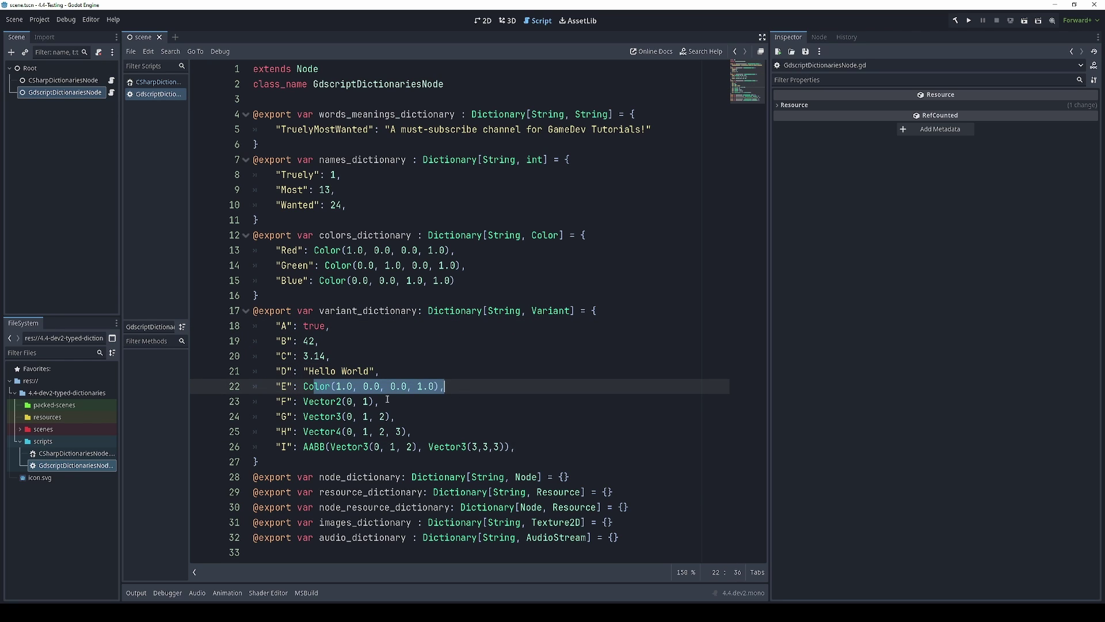
drag(313, 401, 430, 434)
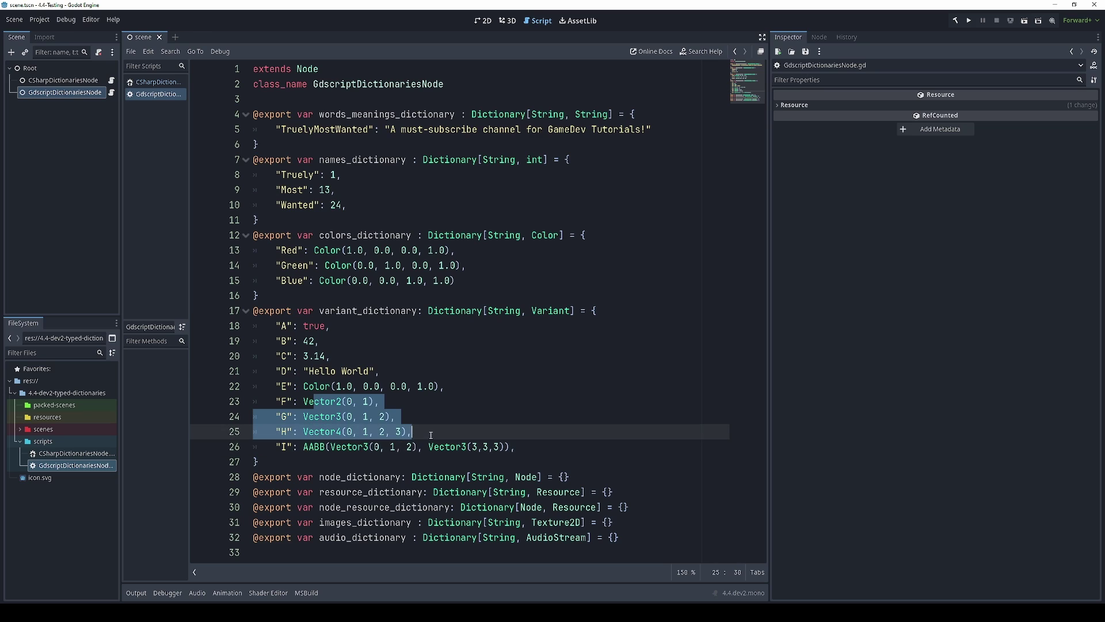
drag(304, 447, 525, 453)
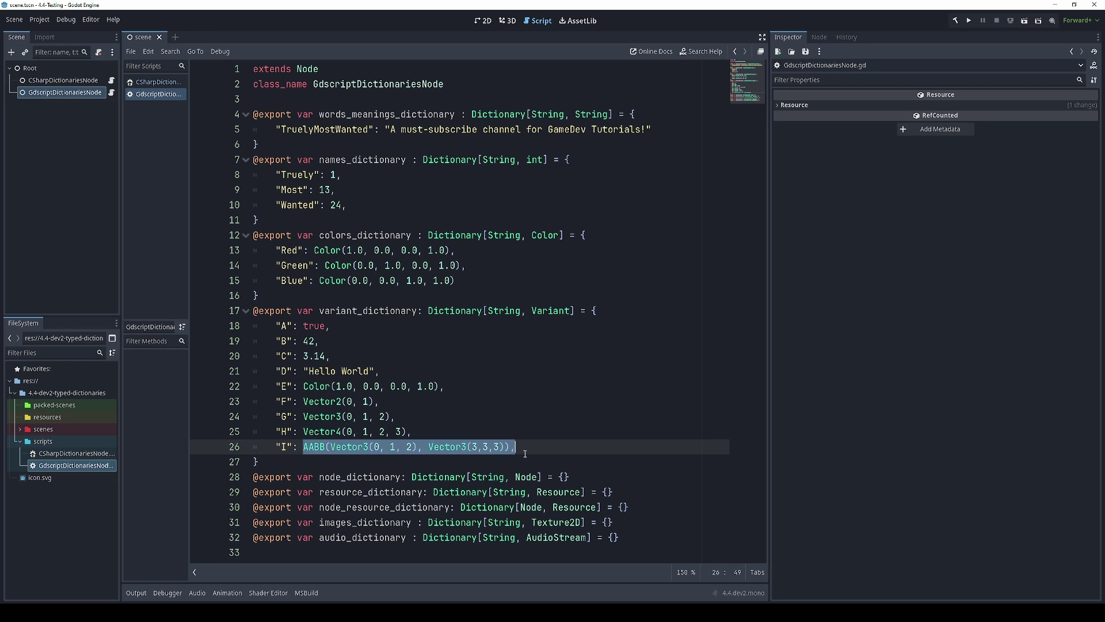
double_click(525, 476)
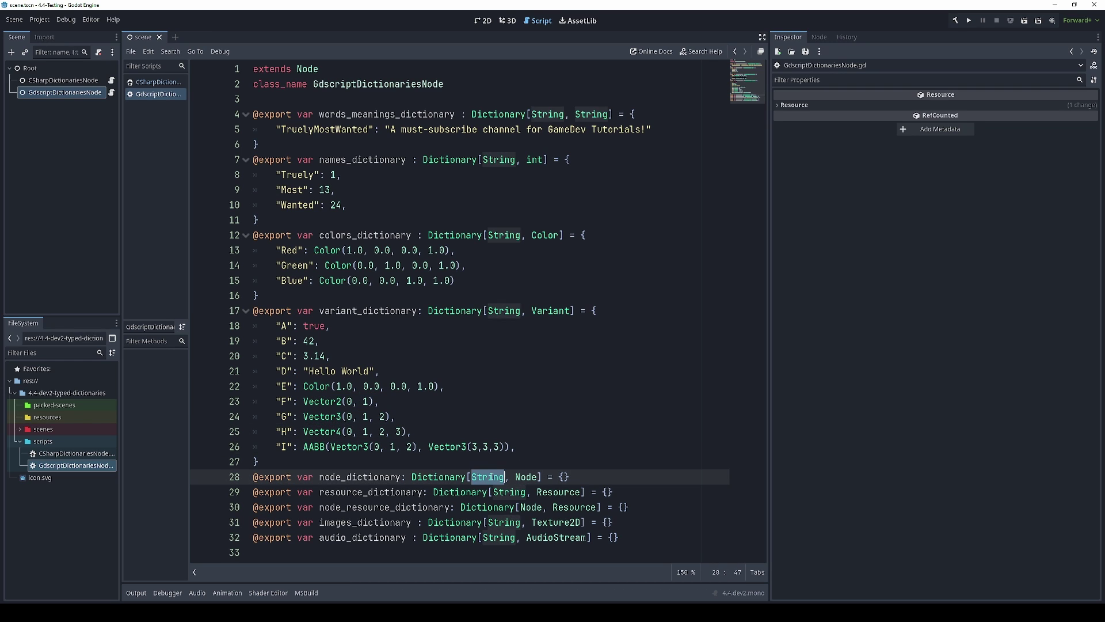
double_click(549, 491)
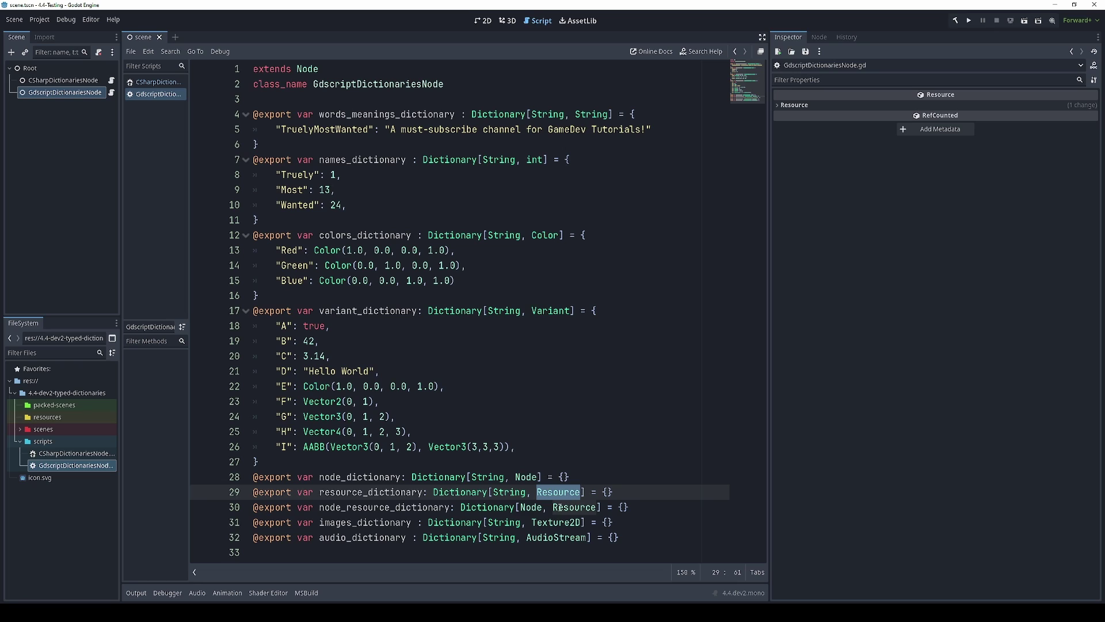
click(521, 507)
double_click(565, 507)
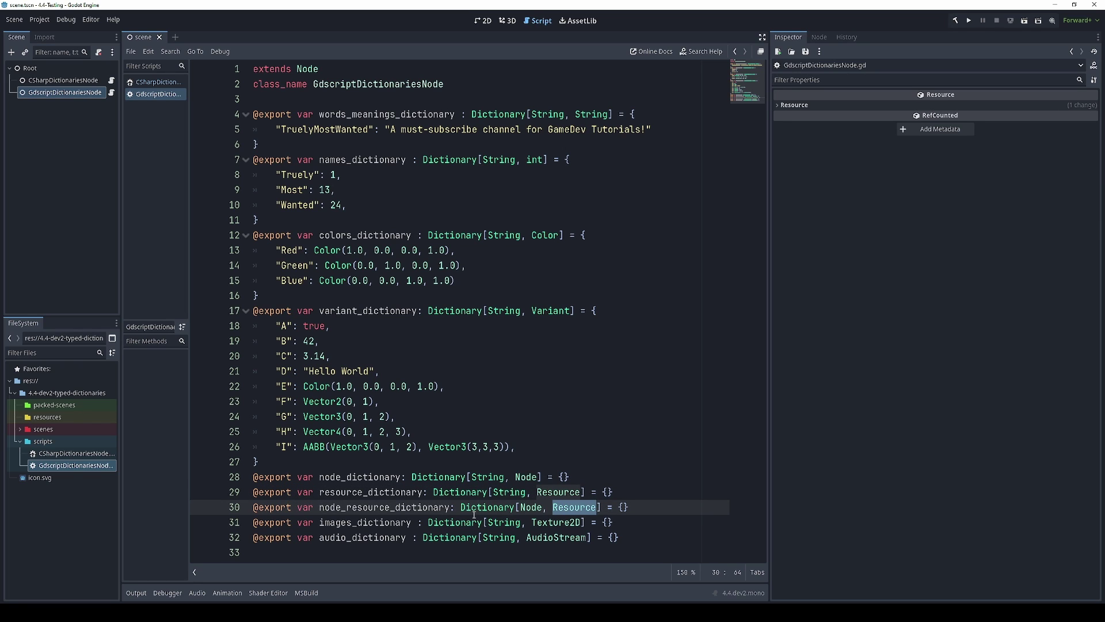
double_click(498, 522)
double_click(549, 522)
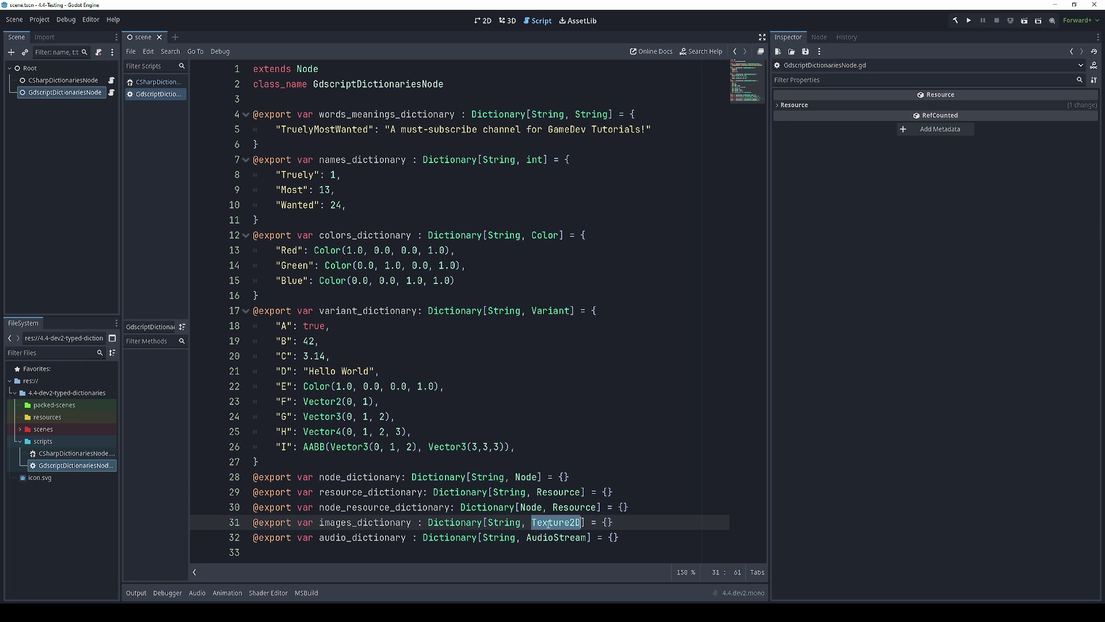
double_click(495, 536)
double_click(545, 537)
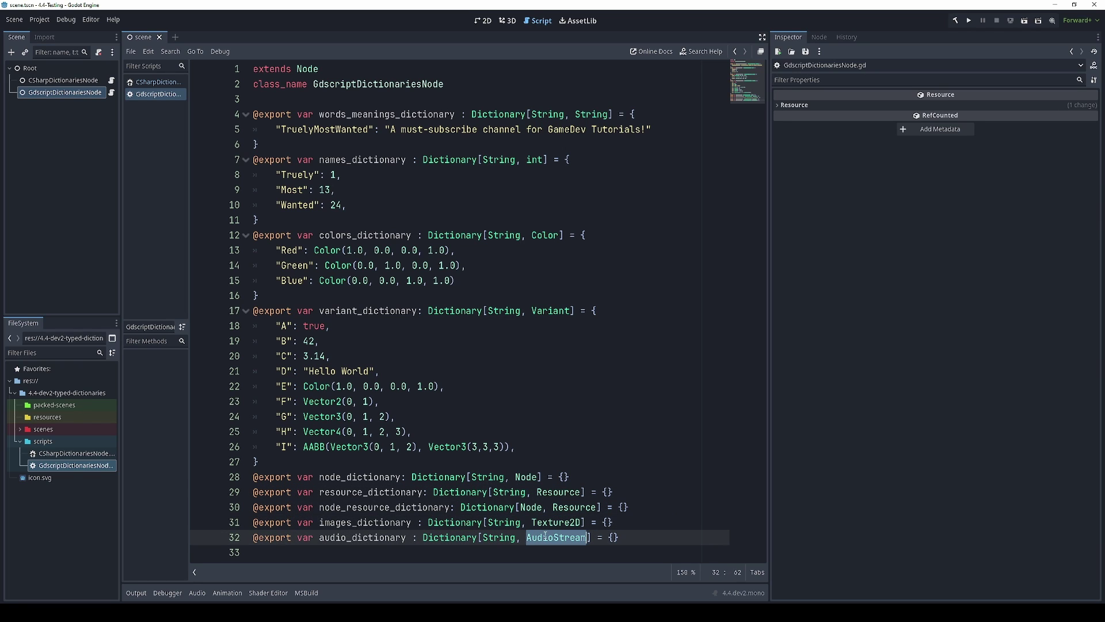
double_click(493, 537)
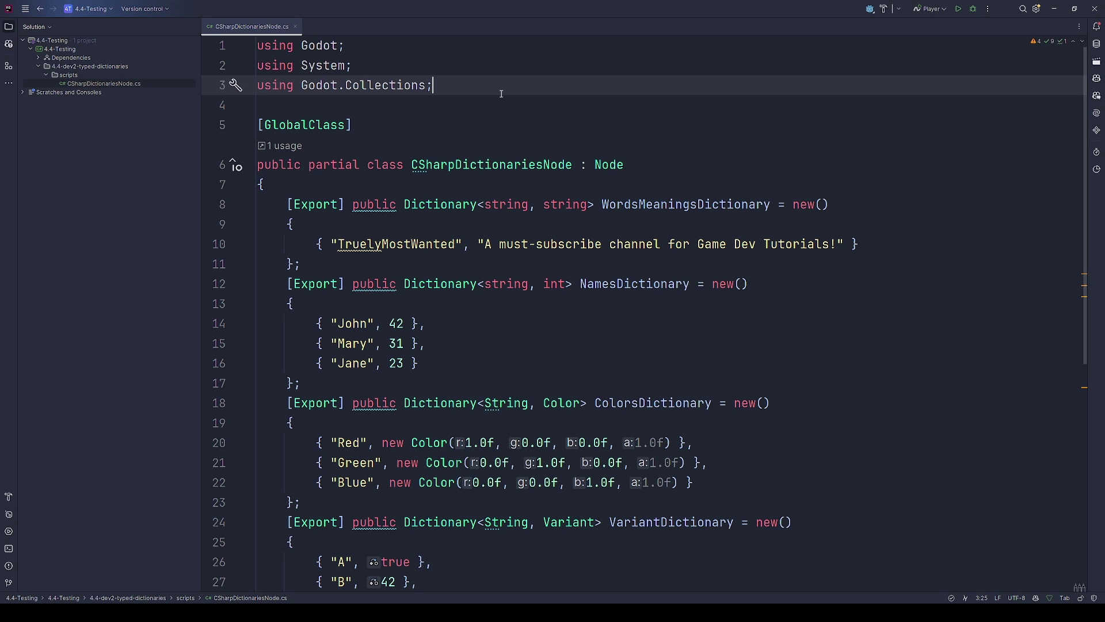
Highlight the Godot.Collections import and line 8's Dictionary type with its string key and string value
drag(476, 86, 222, 89)
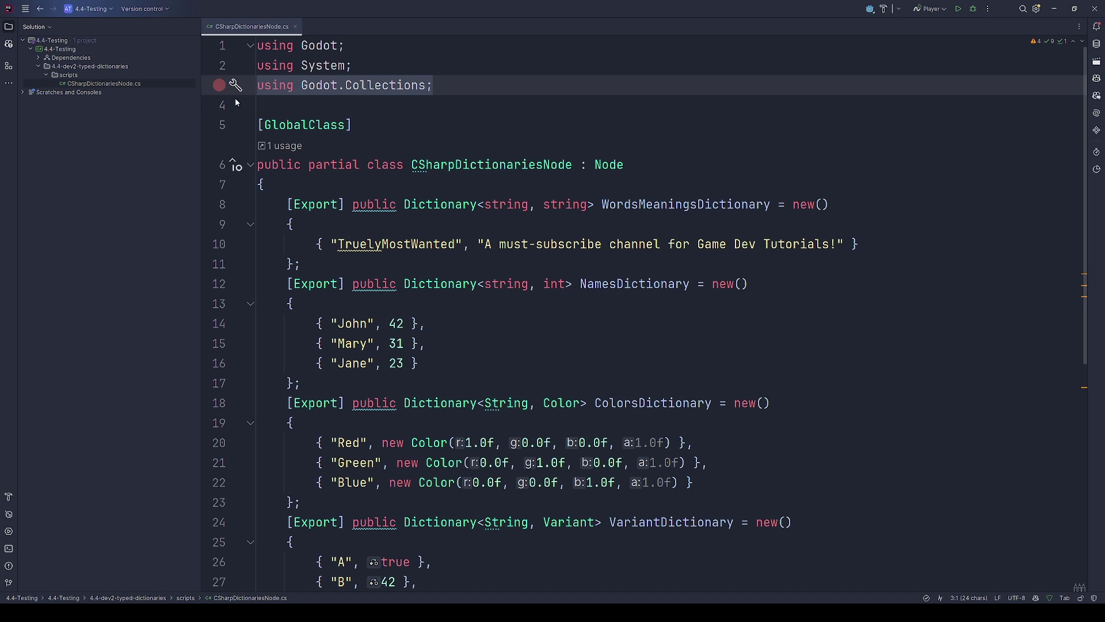
click(420, 205)
double_click(421, 204)
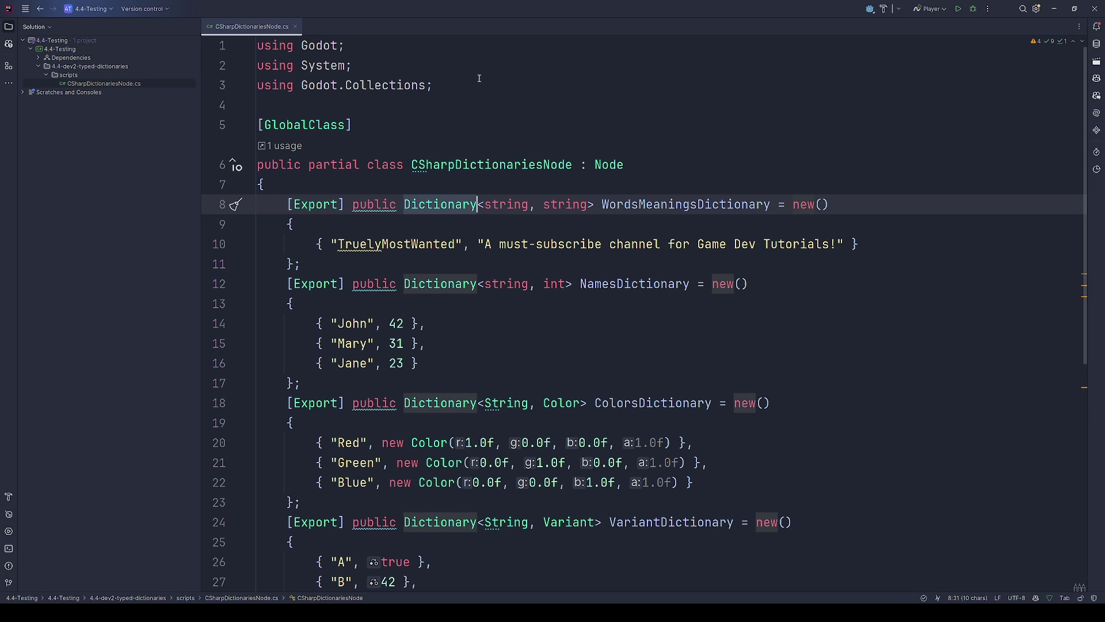
click(404, 205)
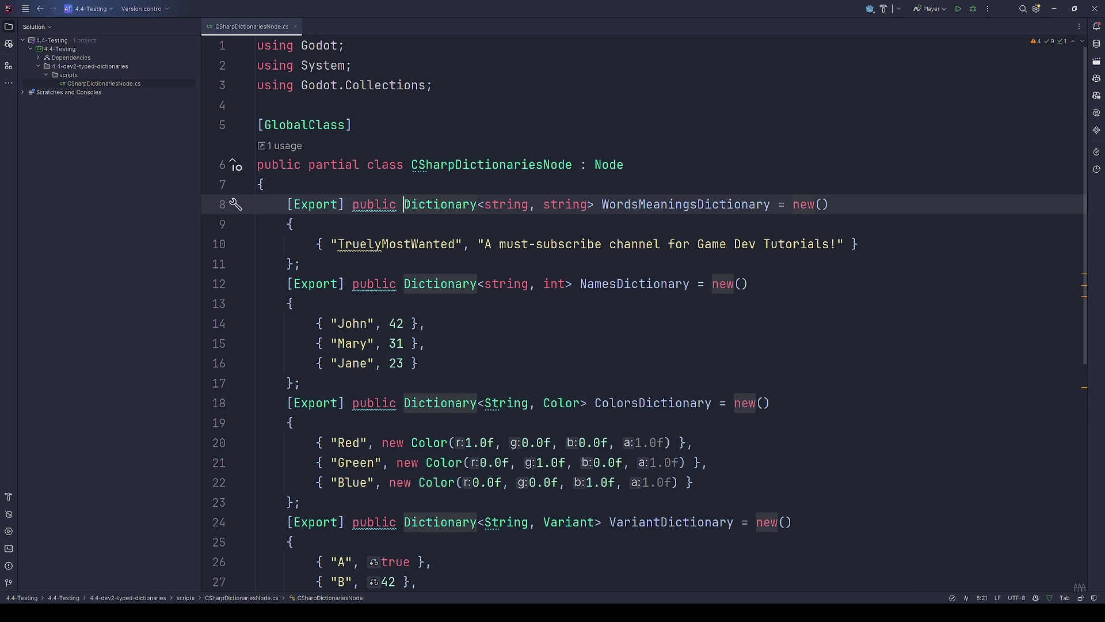
mouse_move(405, 204)
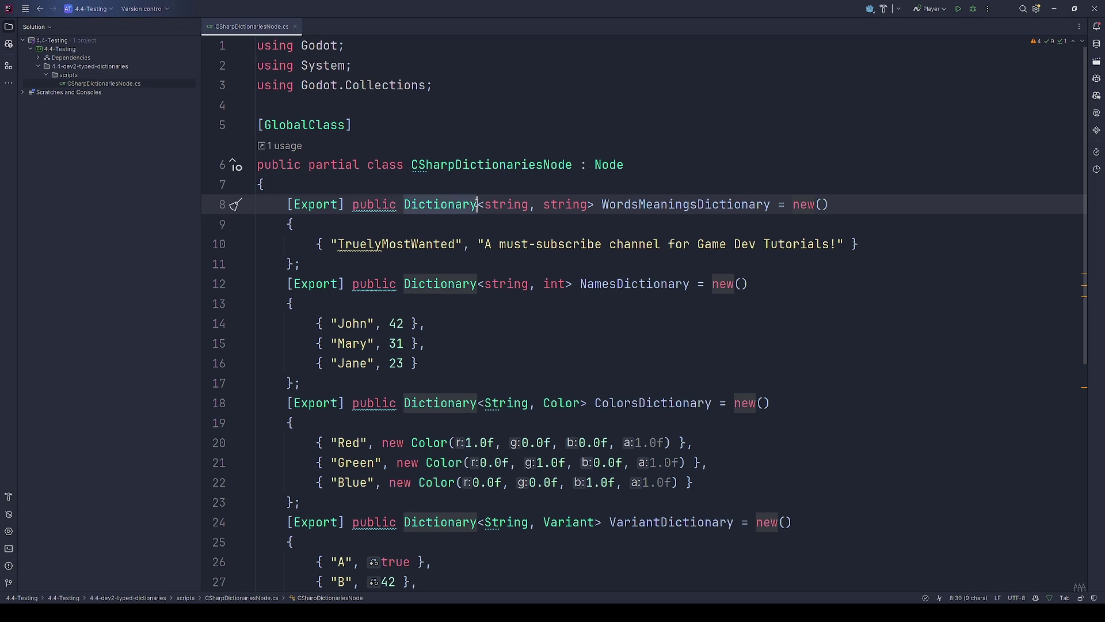
double_click(506, 204)
double_click(547, 205)
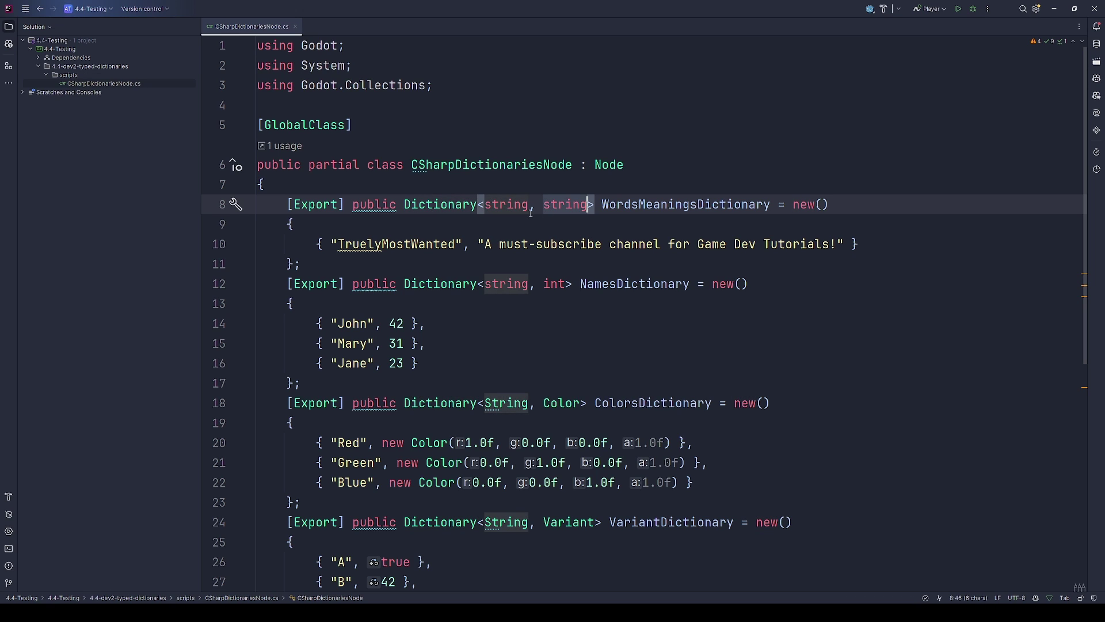
Highlight the string, int dictionary's John, Mary and Jane entries and the String, Color type arguments
click(859, 248)
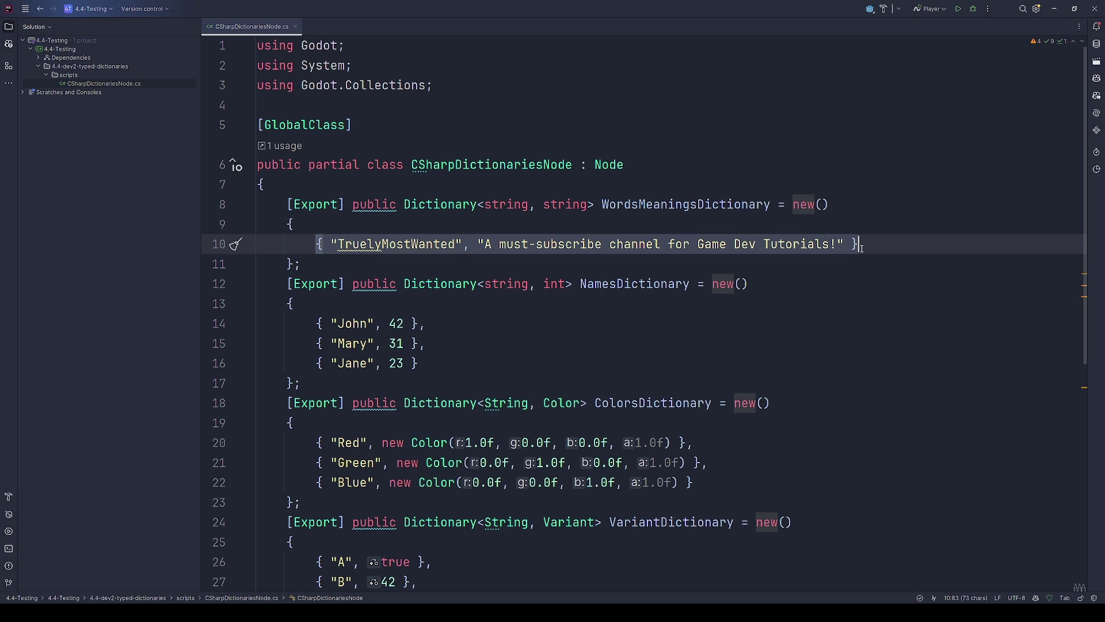
drag(485, 284, 567, 284)
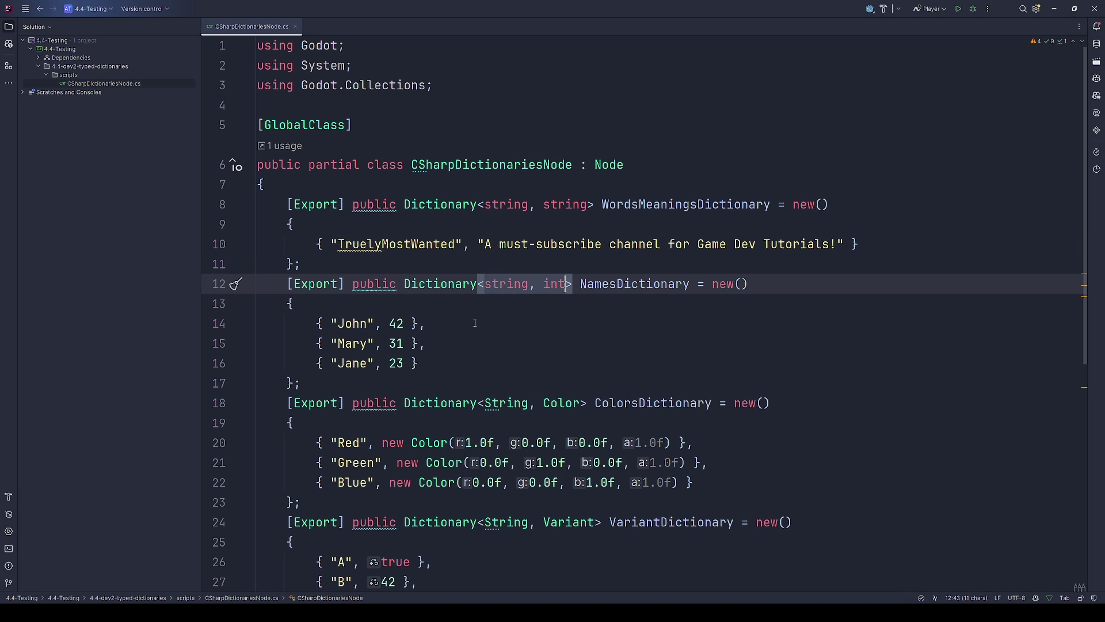
drag(316, 323, 420, 363)
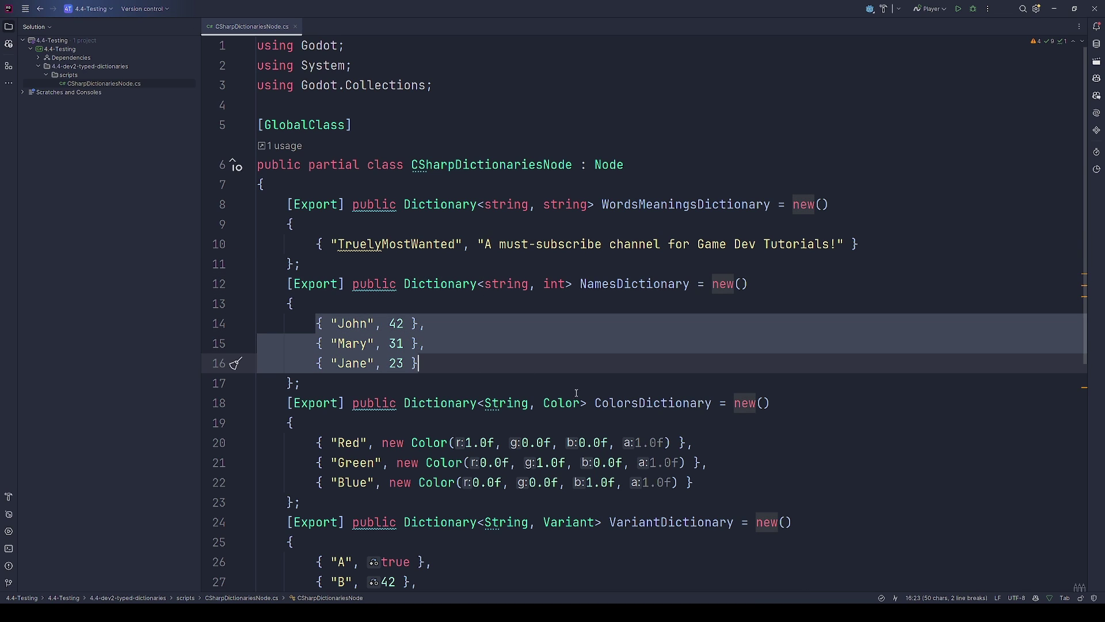
drag(477, 403, 581, 403)
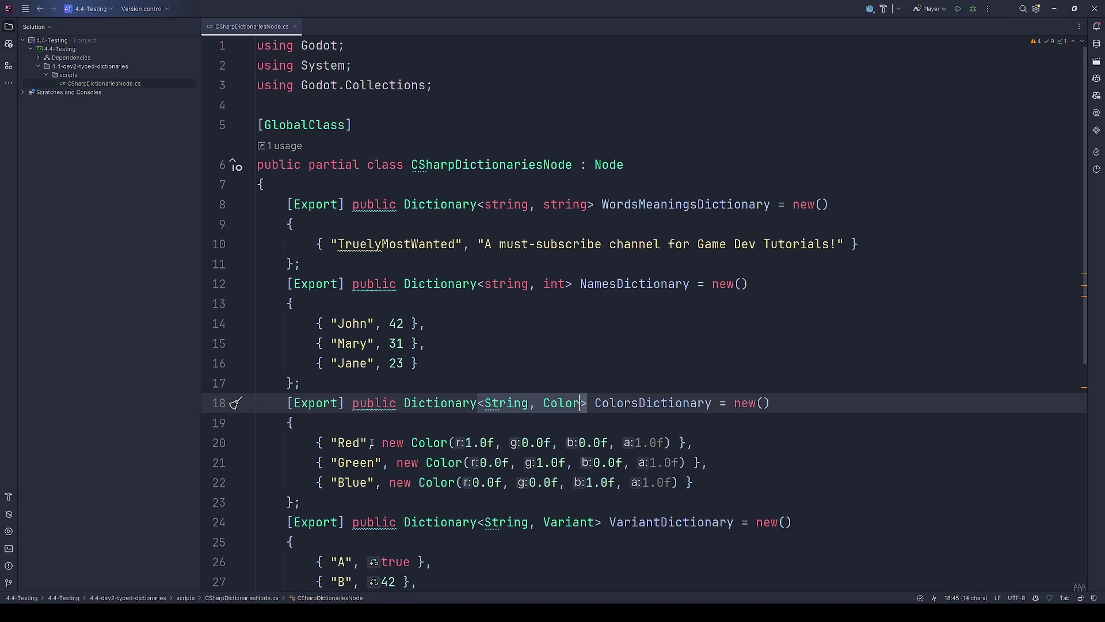
drag(311, 440, 694, 482)
scroll(736, 475, down, 4)
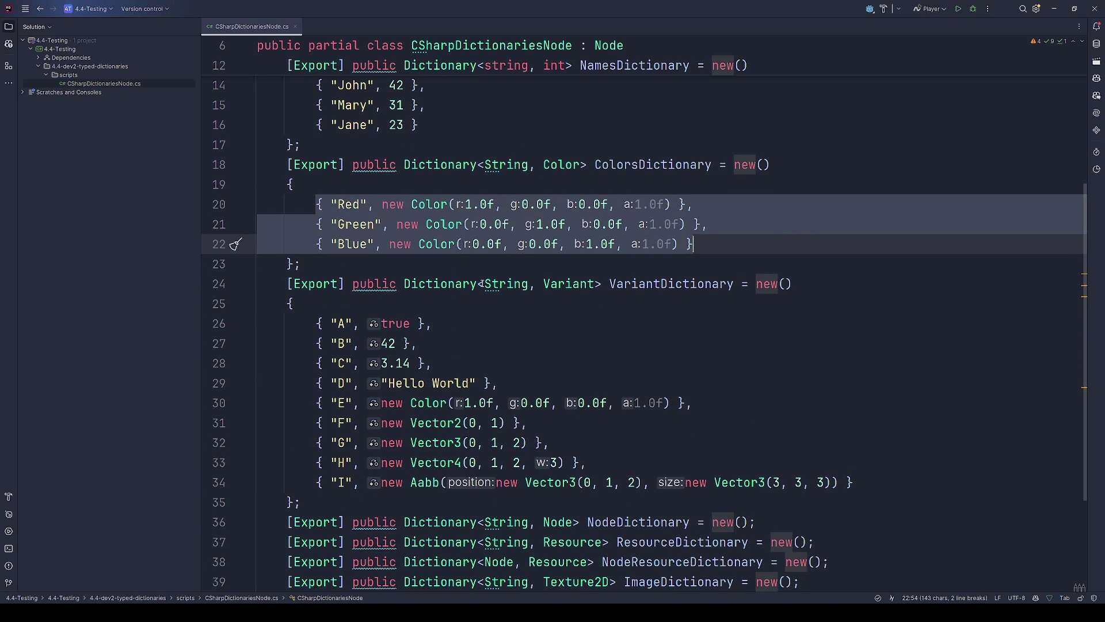
Walk through the String, Variant dictionary's nine entries: bool, 42, 3.14, Hello World, Color, vectors, Aabb
drag(478, 284, 596, 284)
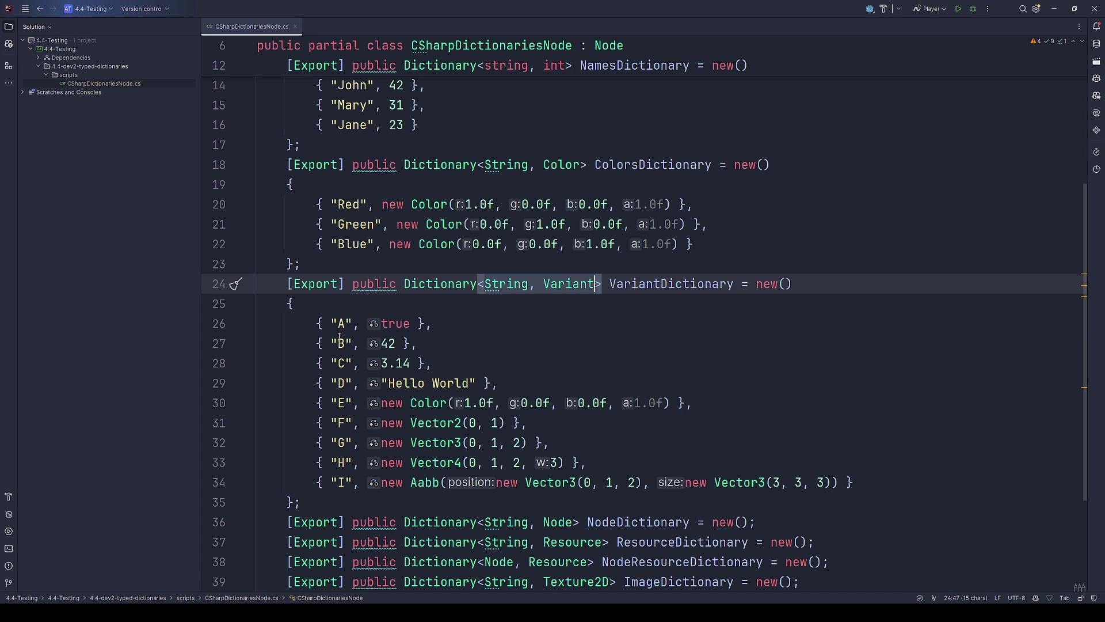
drag(331, 324, 855, 482)
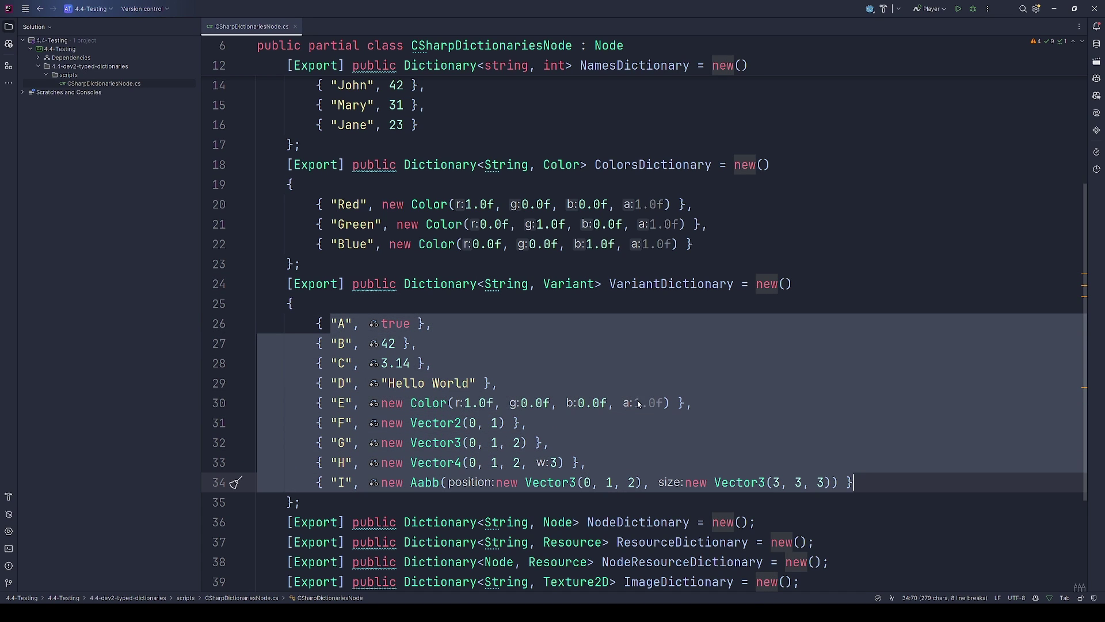
click(383, 327)
click(387, 344)
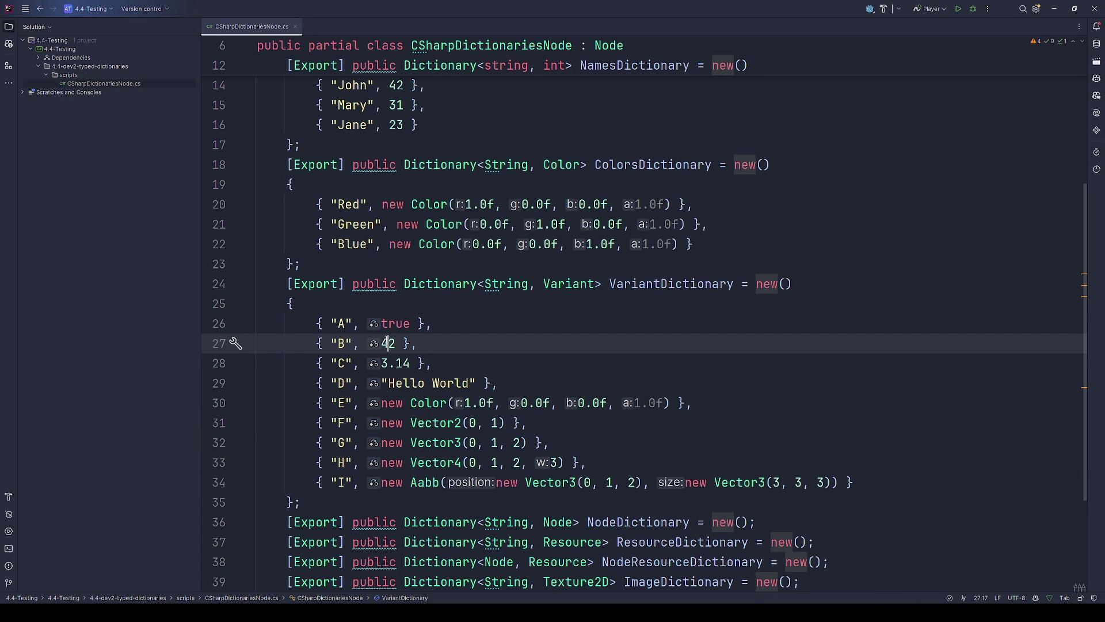
click(418, 368)
click(454, 383)
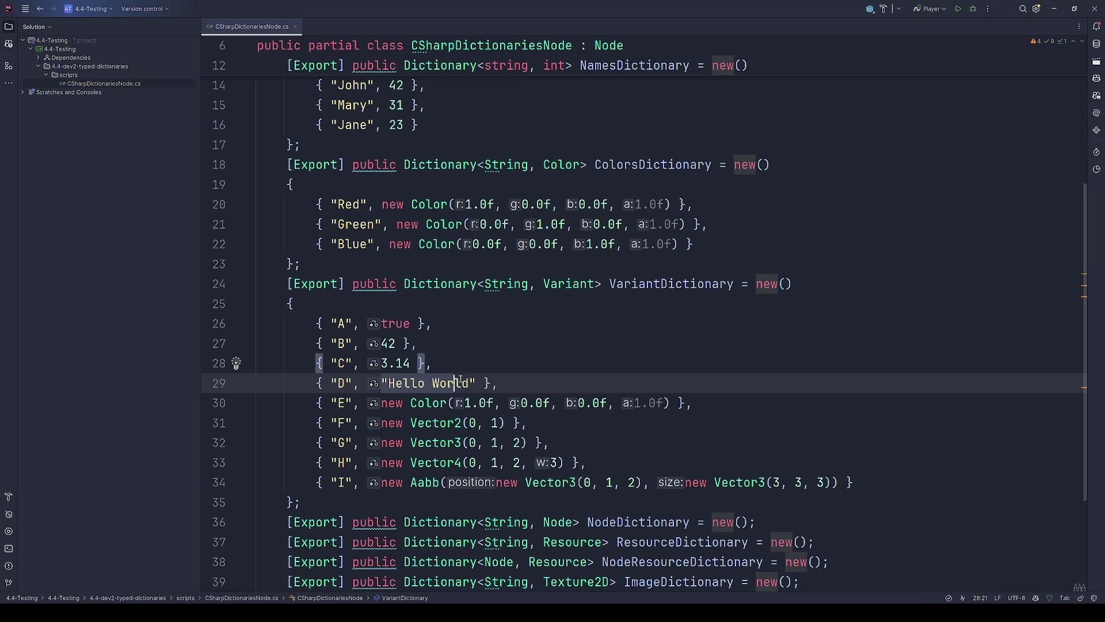
click(412, 404)
drag(404, 424, 751, 459)
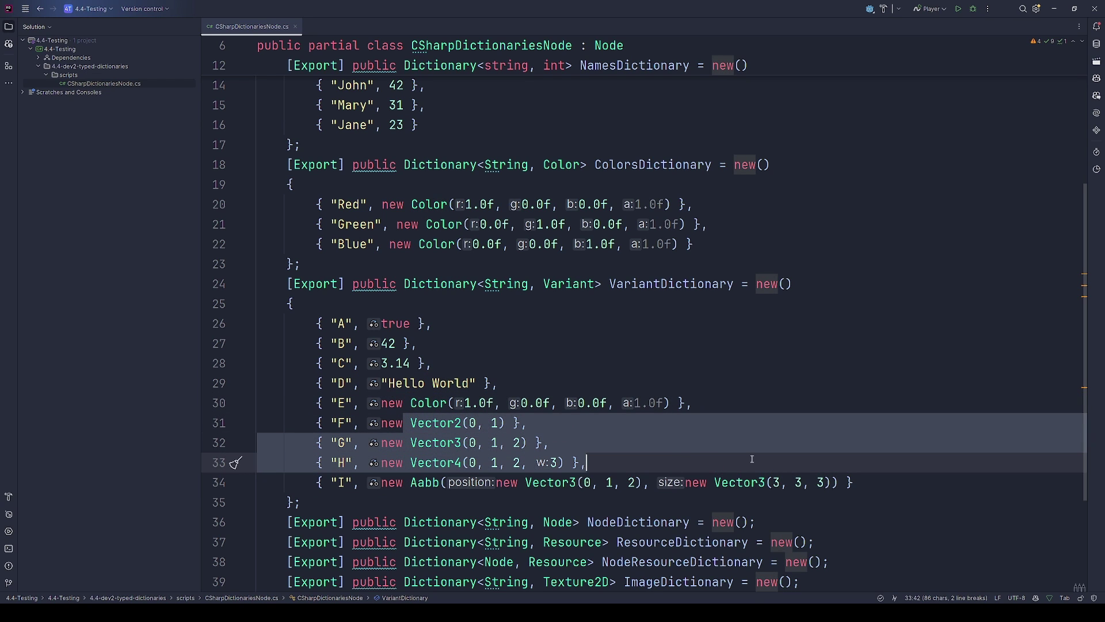
click(884, 484)
Point out the Texture2D, AudioStream and Node, Resource dictionary declarations, then return to Godot
scroll(855, 466, down, 1)
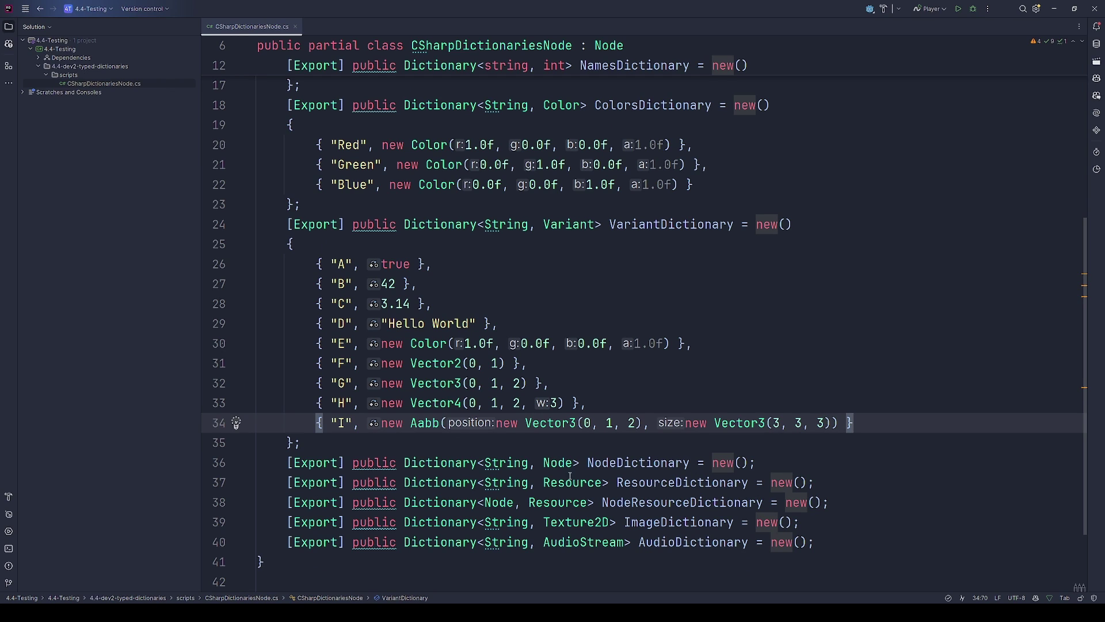
click(578, 523)
click(574, 543)
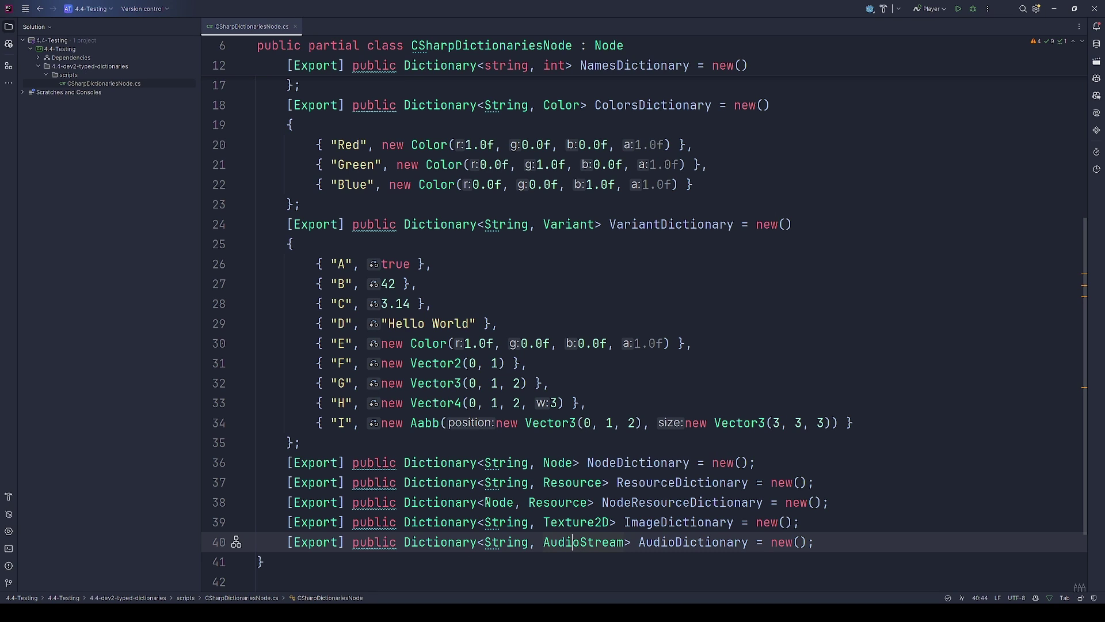
drag(483, 502, 592, 502)
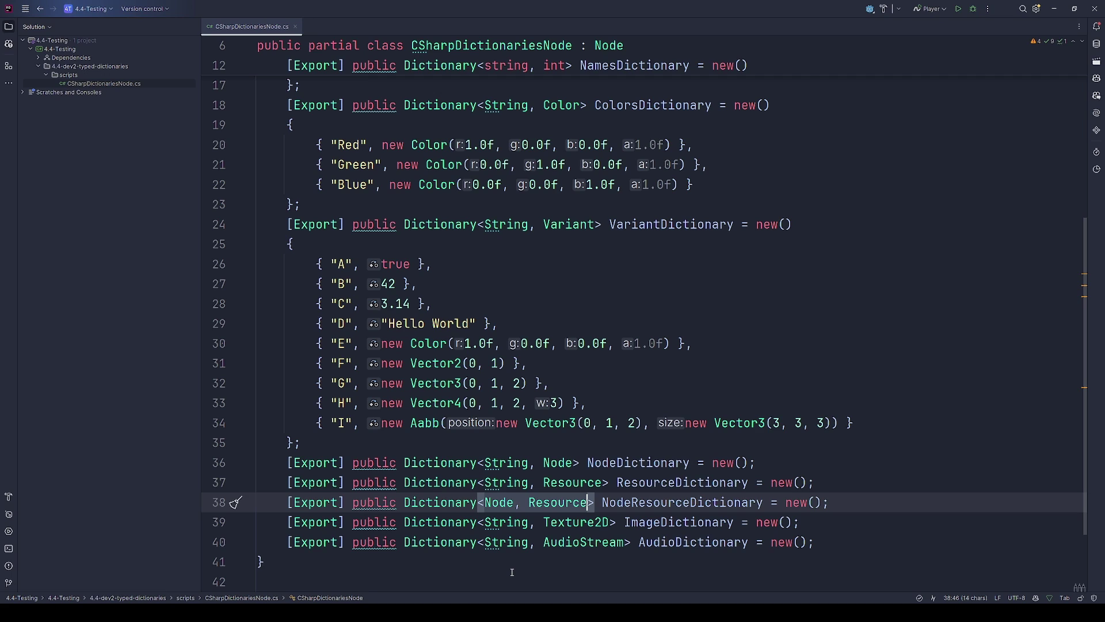
key(alt+Tab)
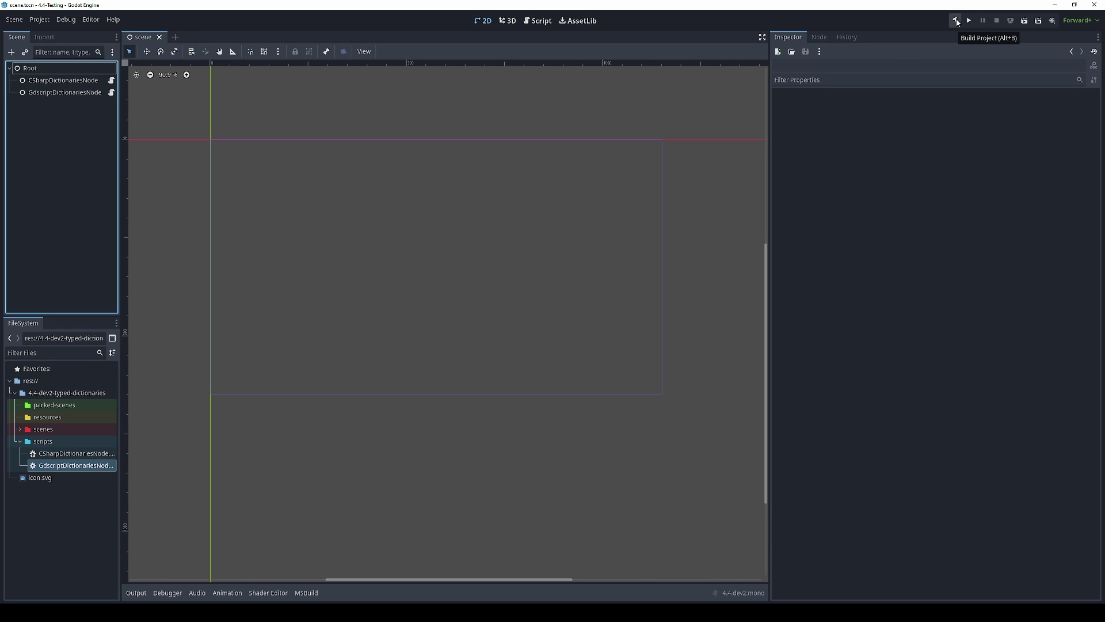
Select CSharpDictionariesNode and expand its Words Meanings, Names, Colors and Variant dictionaries in the Inspector
click(63, 80)
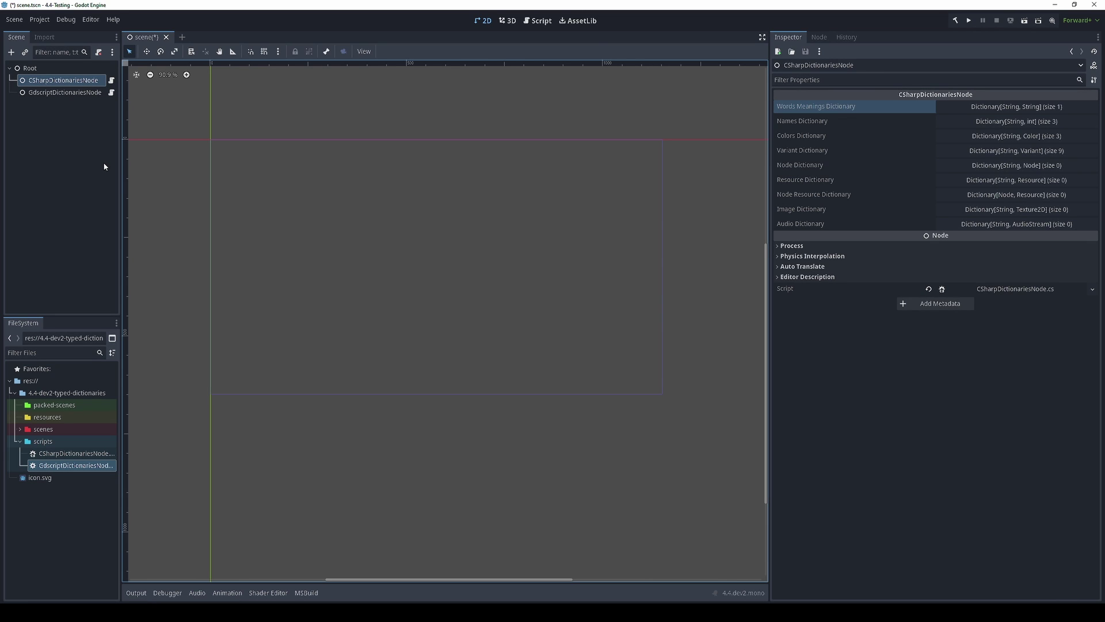
click(1011, 109)
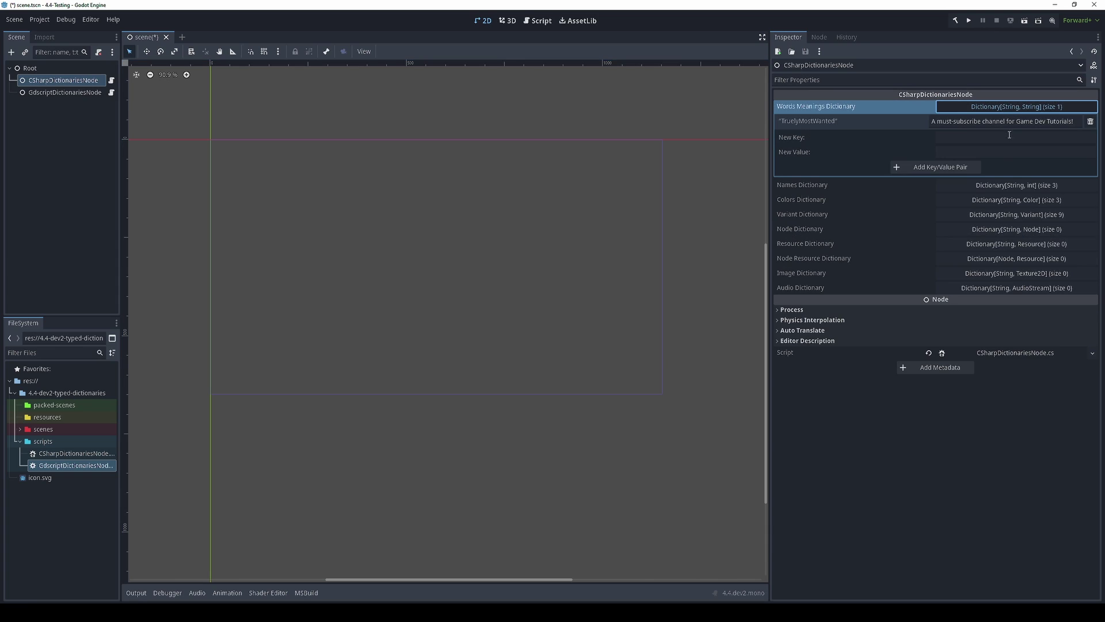
click(1017, 185)
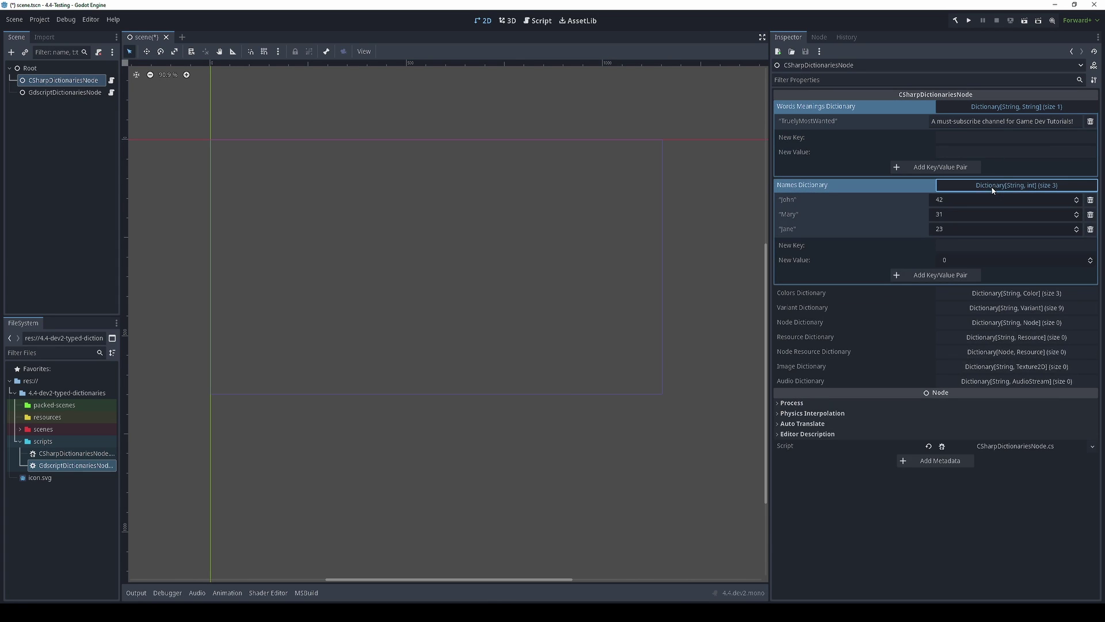
click(989, 294)
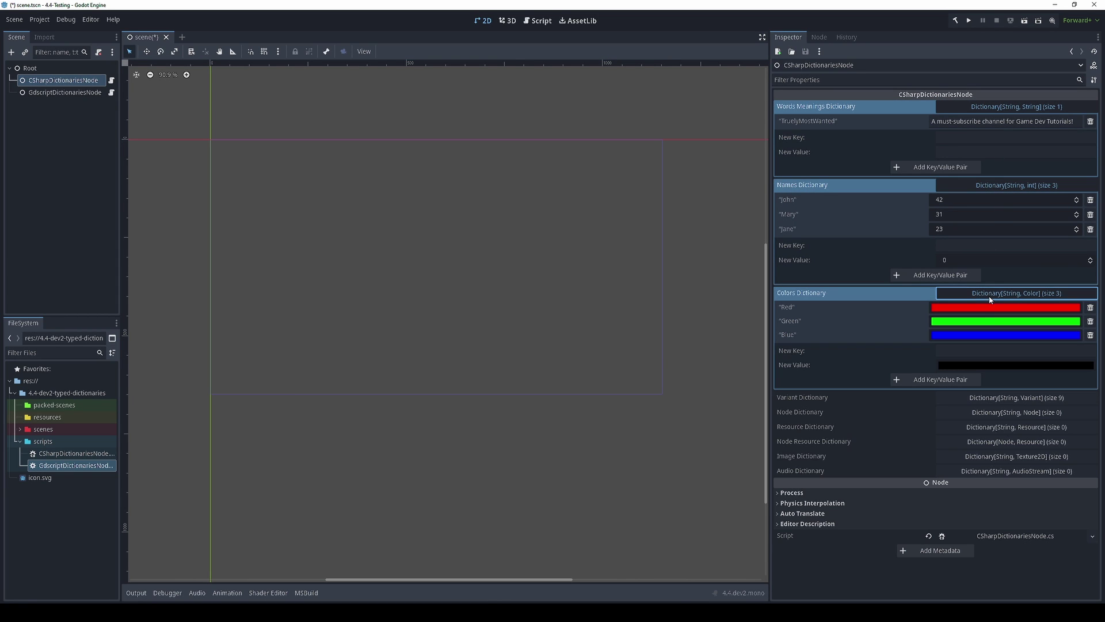
click(986, 401)
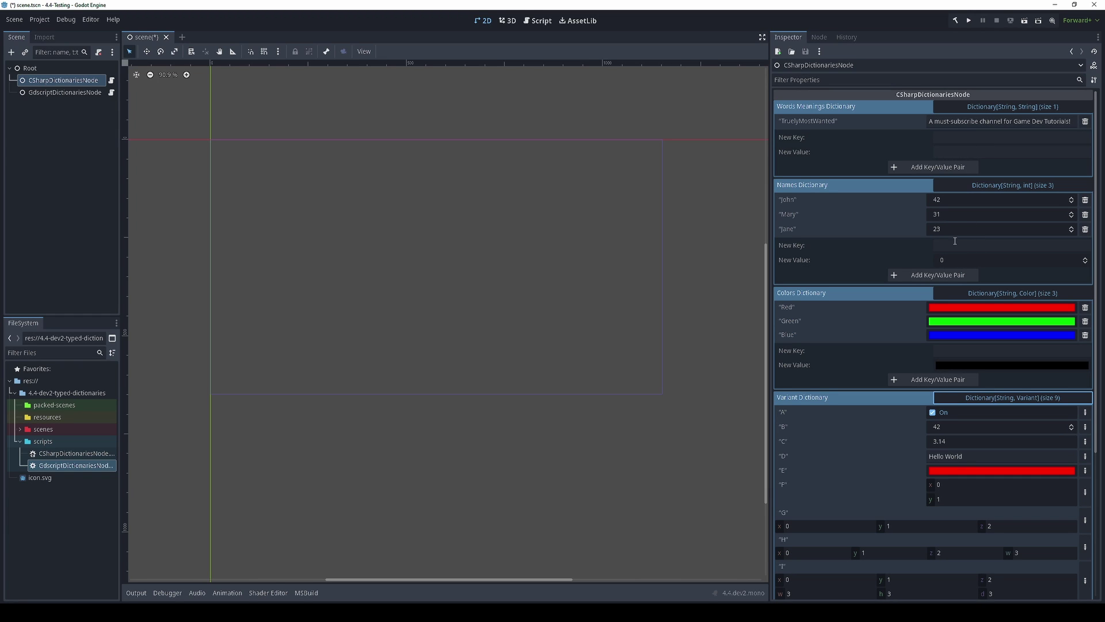
Add an entry with key A and value 42 to Names Dictionary
click(955, 246)
text(A)
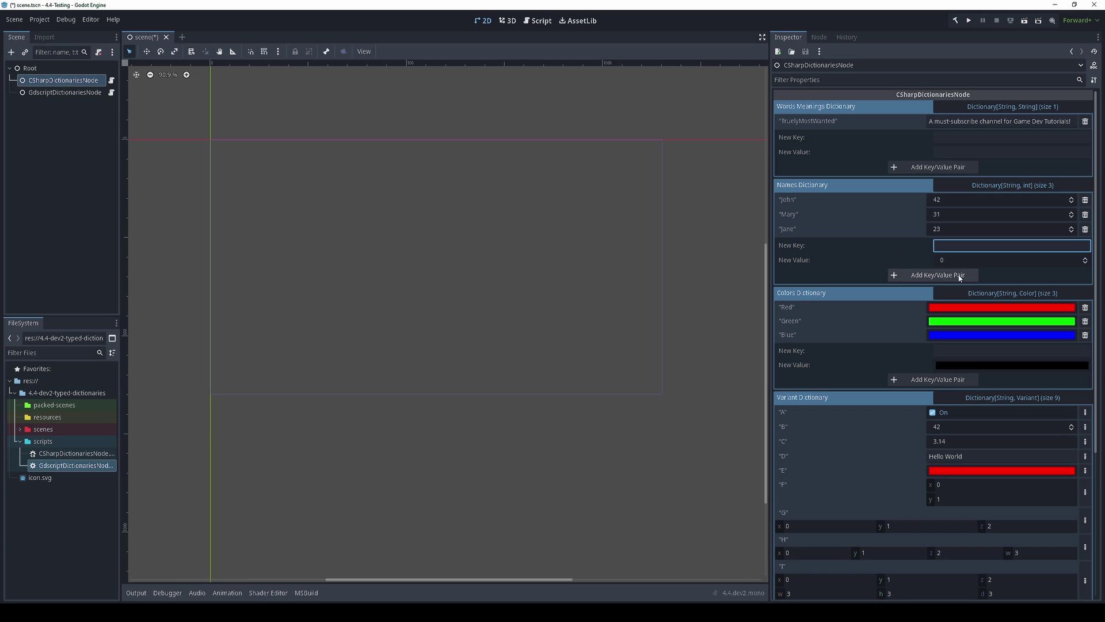
click(979, 260)
text(42)
click(936, 279)
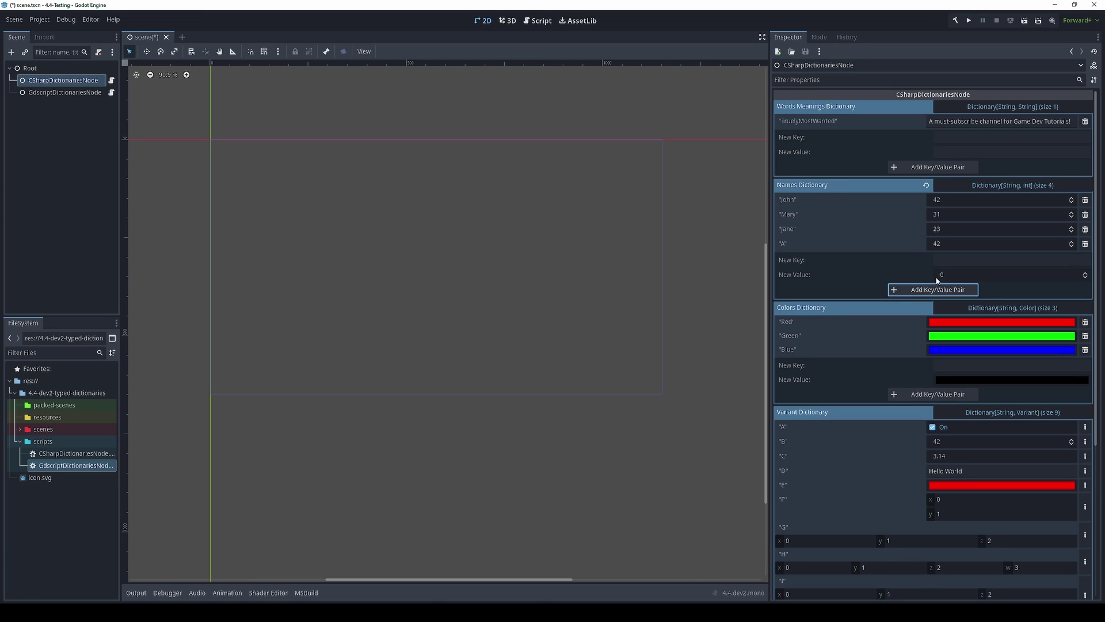
Add a W key with a white colour value to Colors Dictionary
click(954, 366)
text(White)
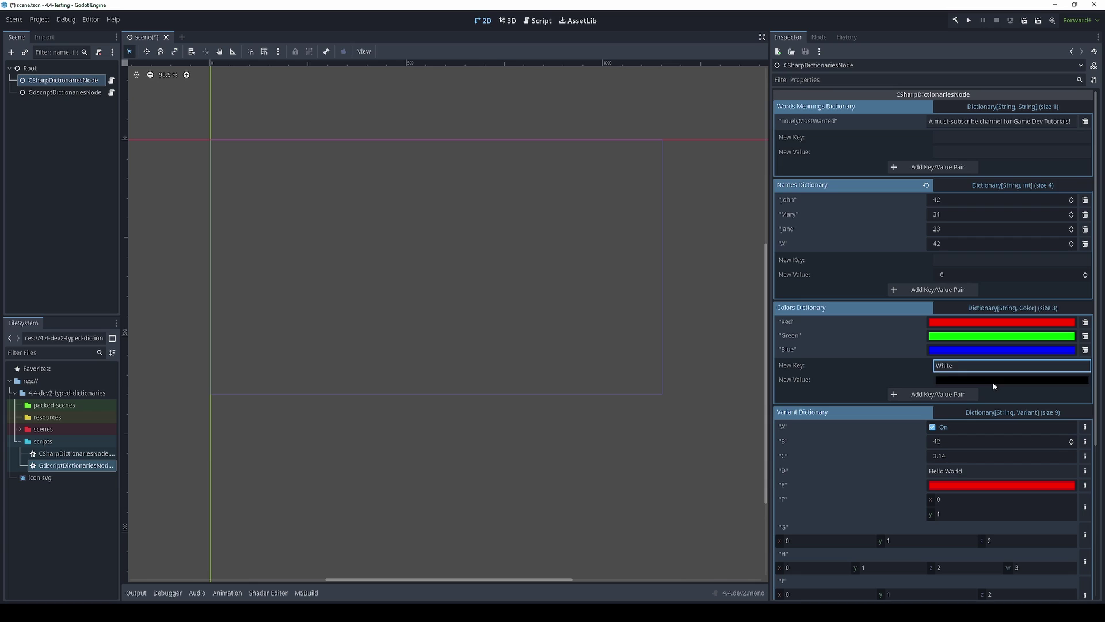
click(993, 380)
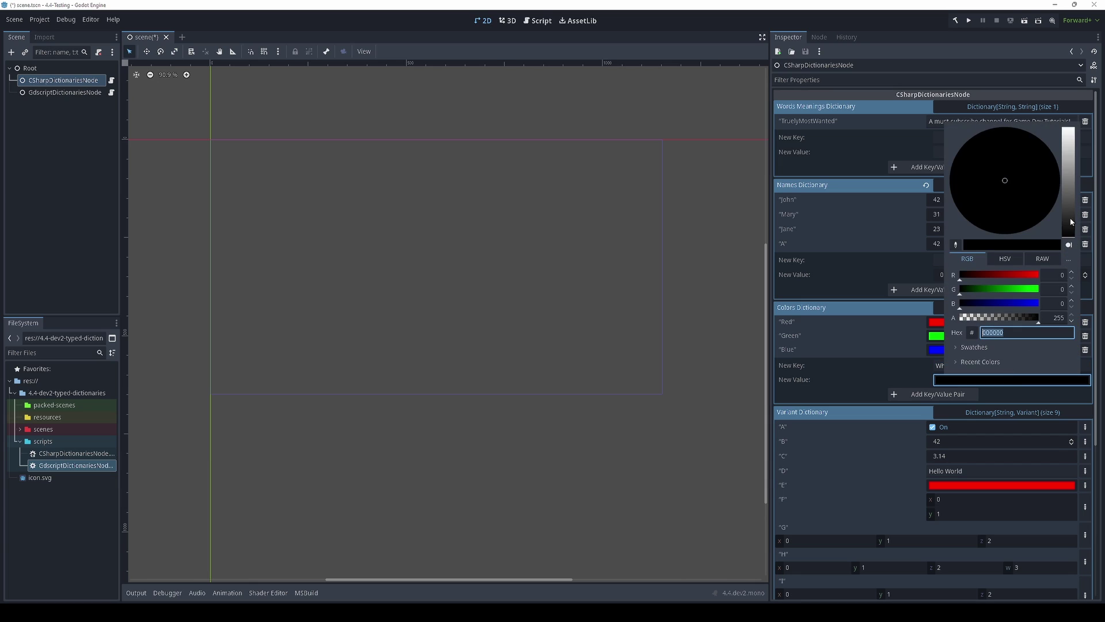
drag(1070, 224, 1059, 64)
click(873, 389)
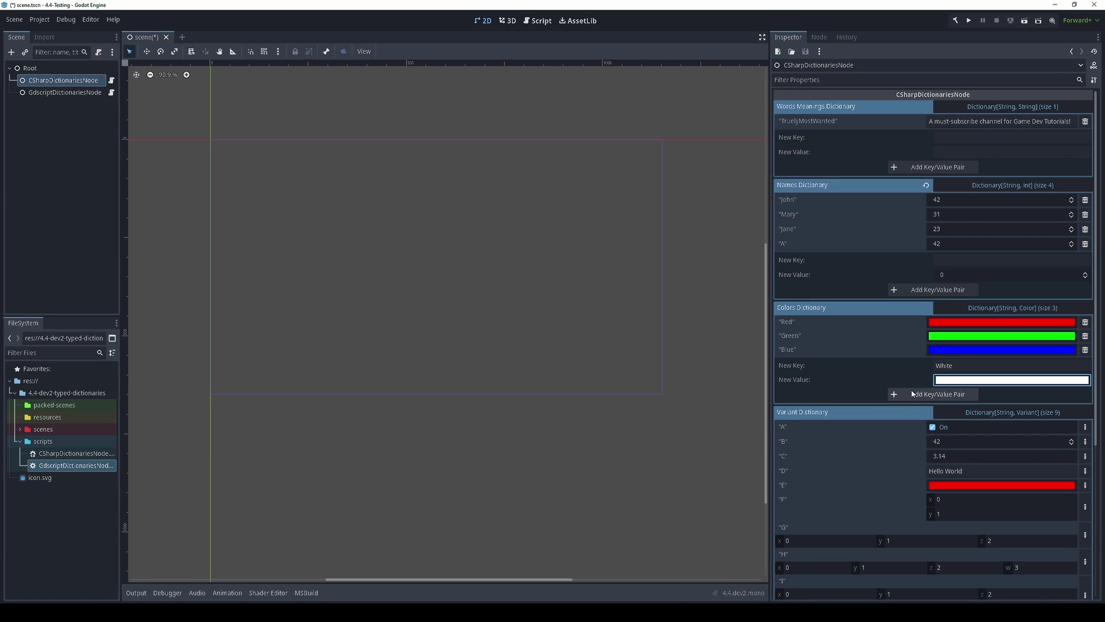
click(903, 396)
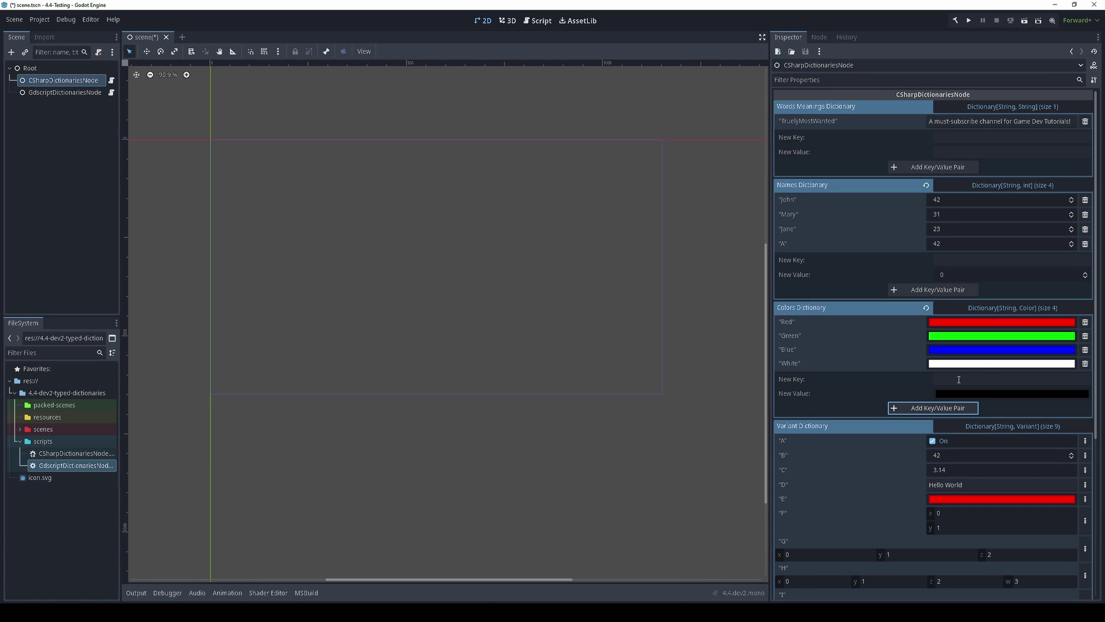
Add an 'asfafsfasf' key with float value 3.141 to Variant Dictionary
scroll(991, 426, down, 1)
scroll(1001, 486, down, 1)
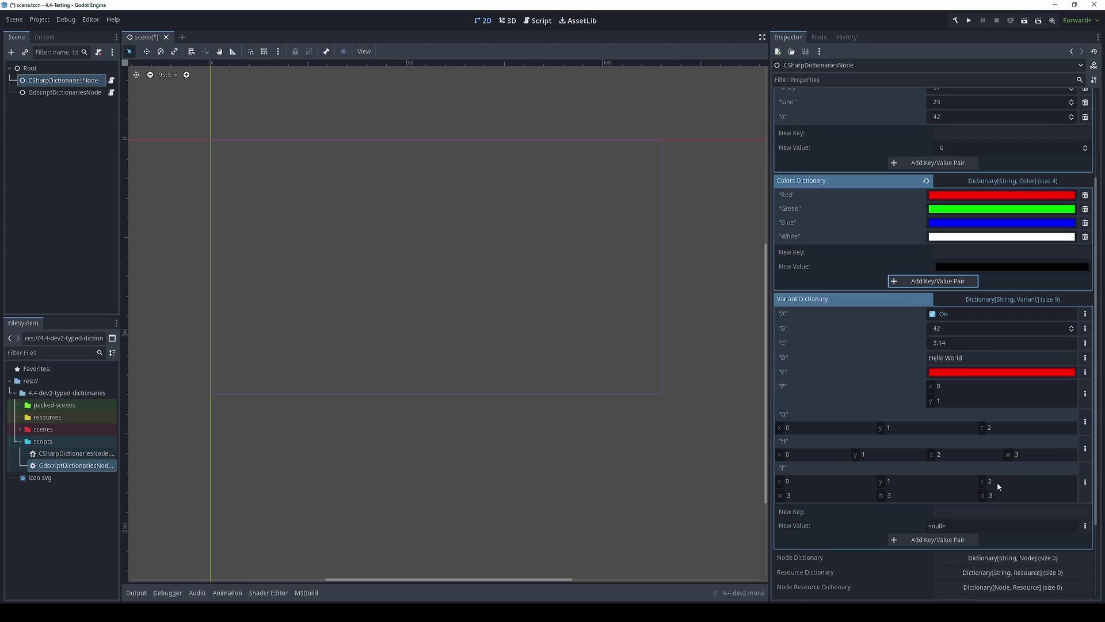
click(1052, 511)
text(asfafsfasf)
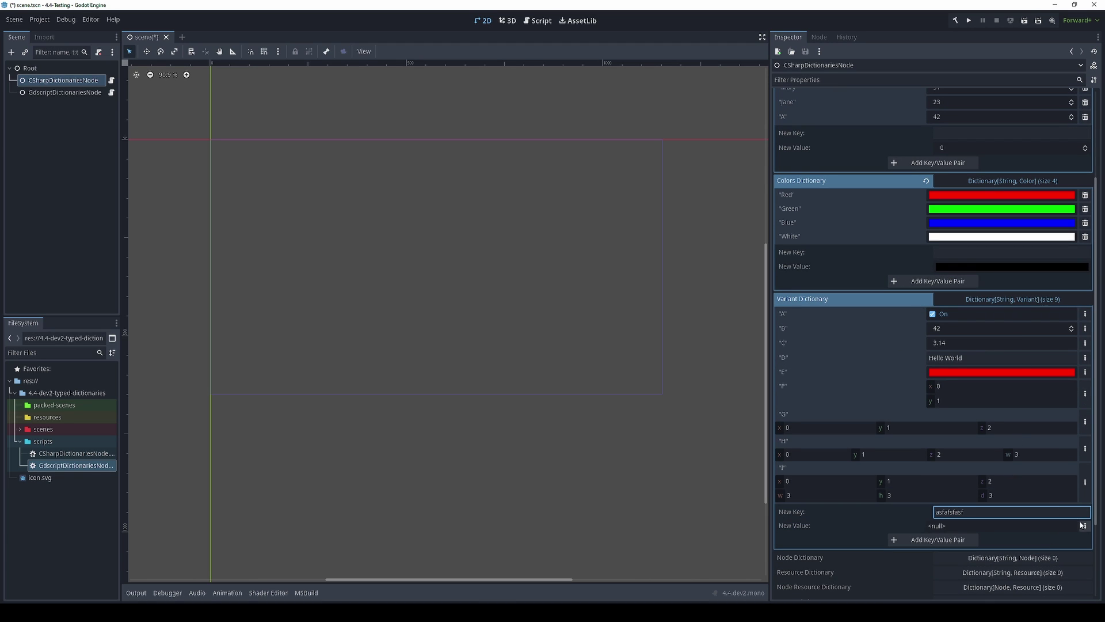
click(1082, 525)
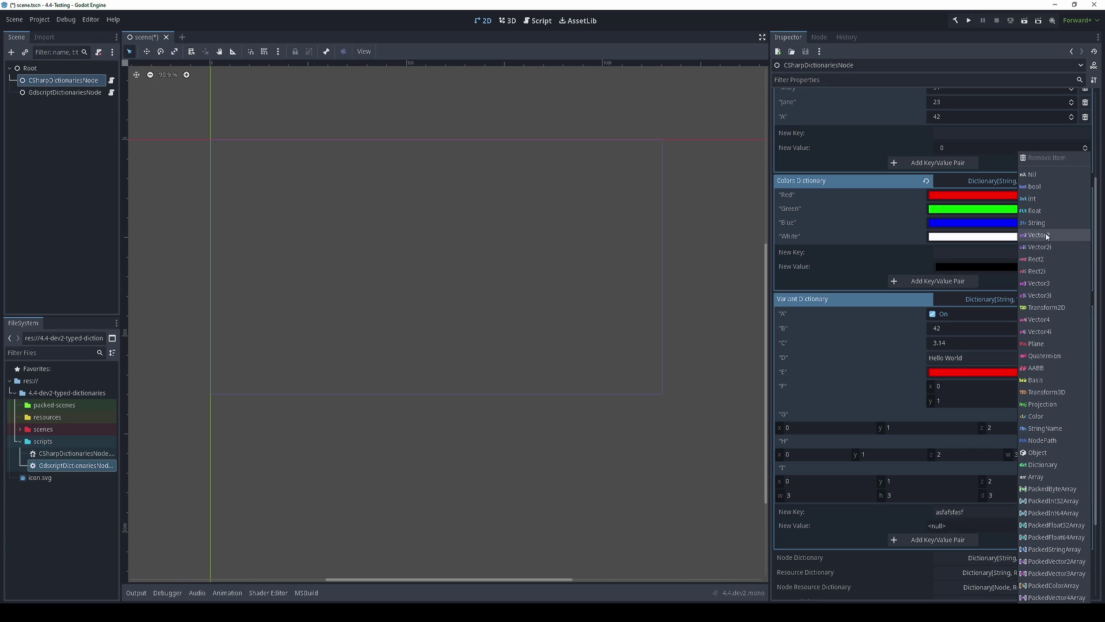
click(1046, 212)
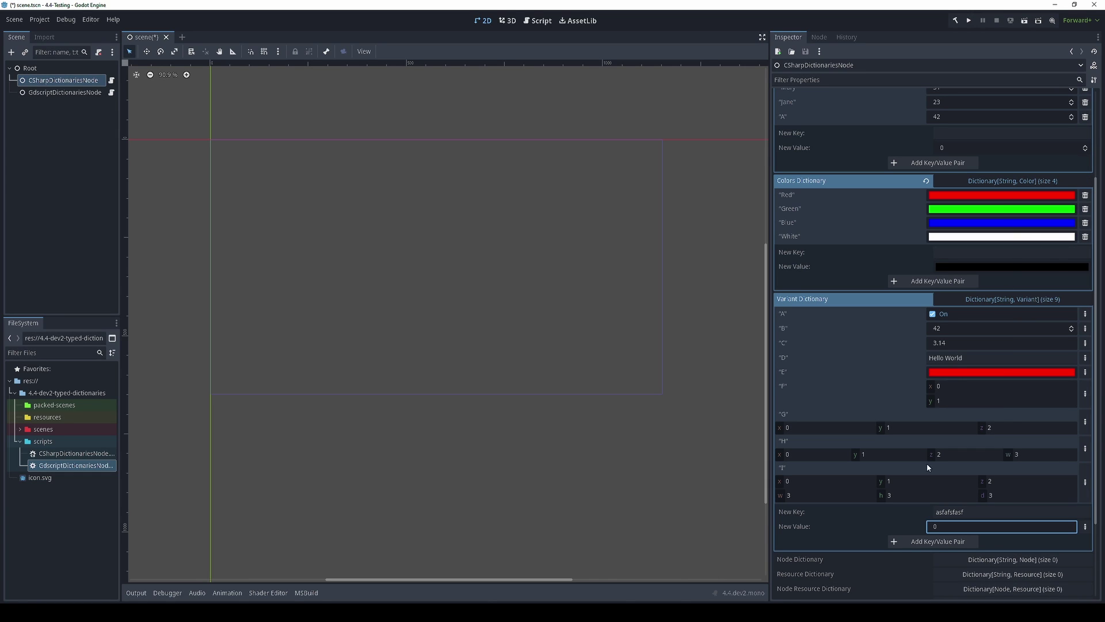
click(956, 526)
text(3.)
text(141)
click(926, 542)
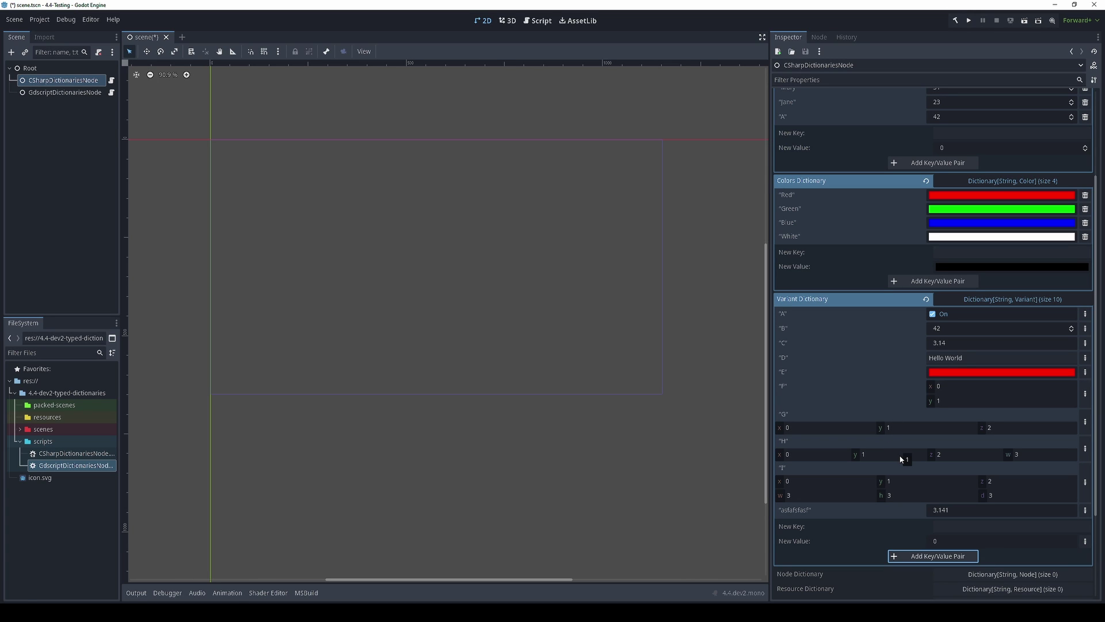
scroll(900, 458, up, 3)
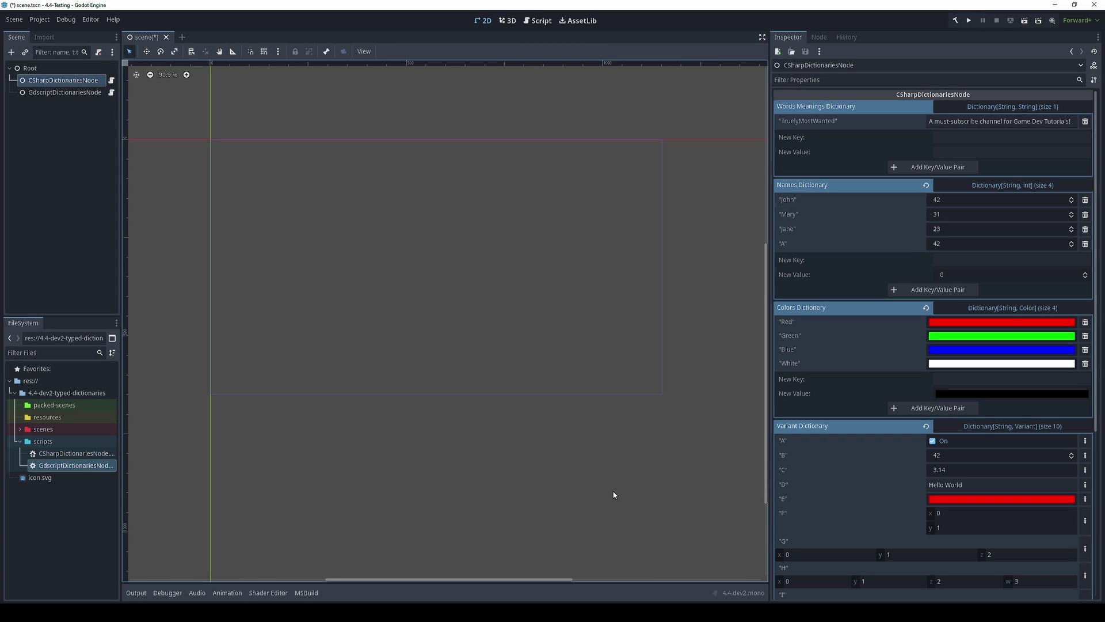
Save scene.tscn with Ctrl+S
key(ctrl+s)
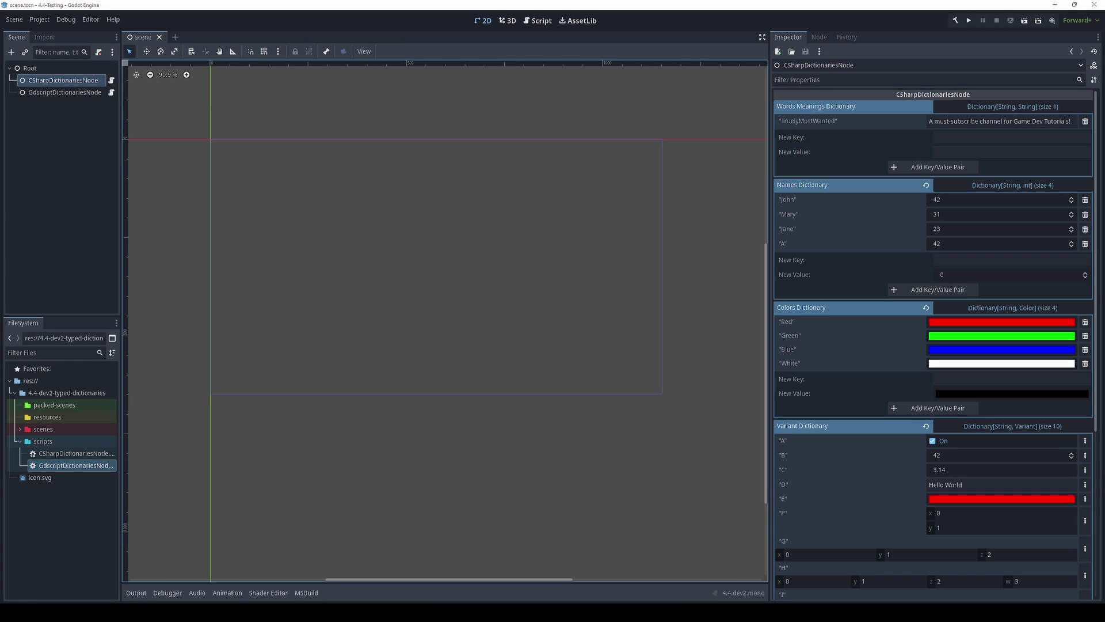